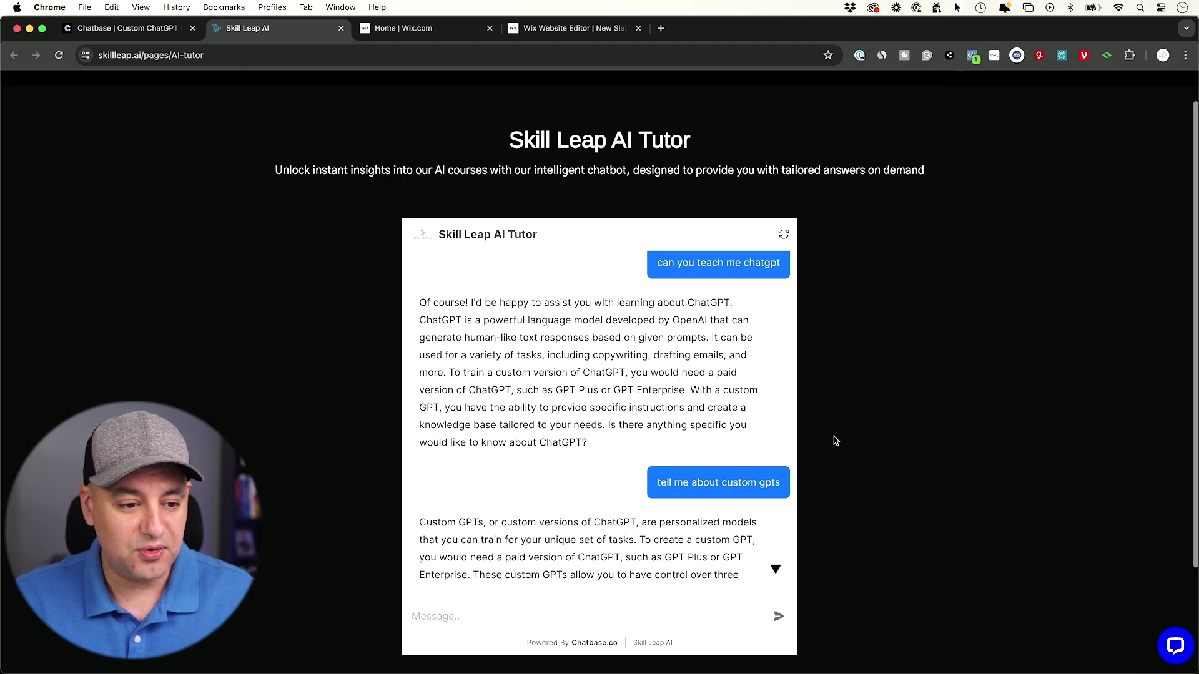
- In the Wix site preview, open, close and reopen the chat bubble panel, then bring up Chatbase
scroll(833, 439, down, 2)
scroll(710, 414, down, 5)
scroll(711, 414, down, 2)
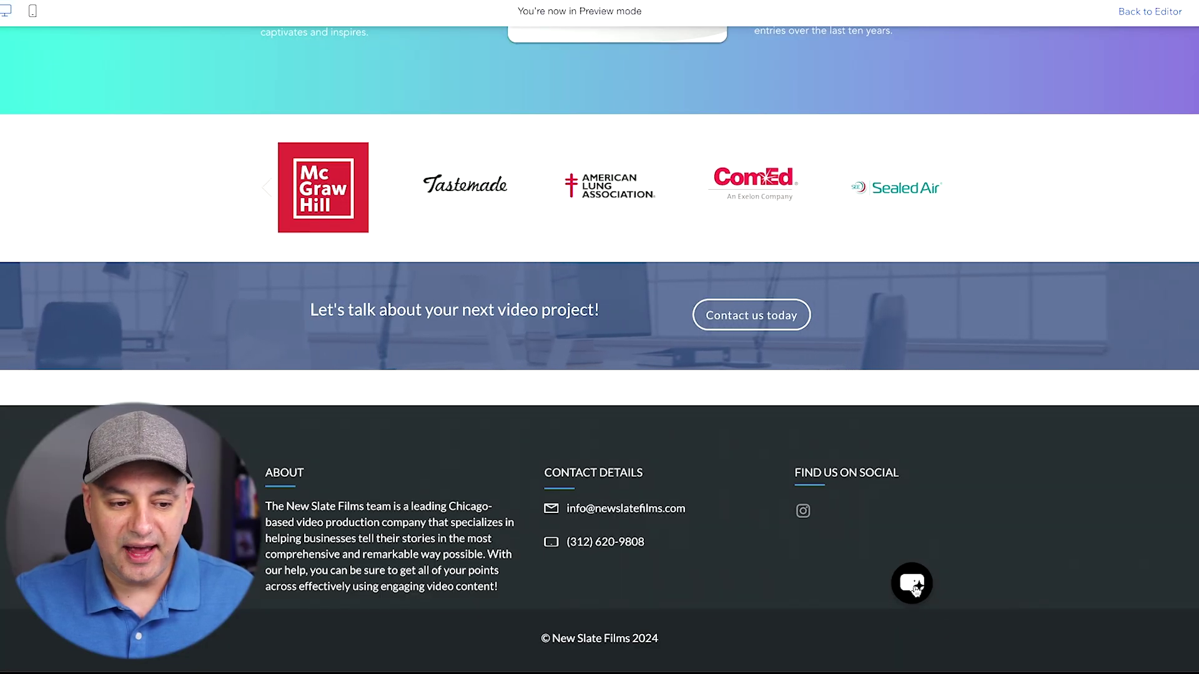
click(915, 584)
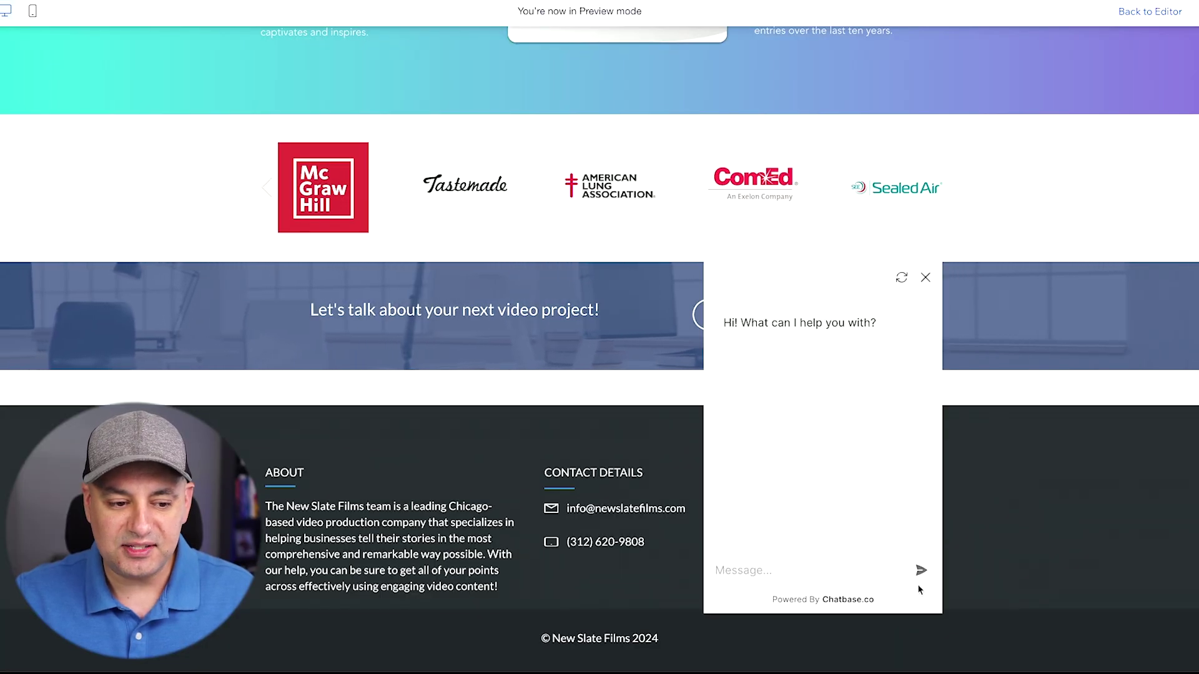
click(926, 278)
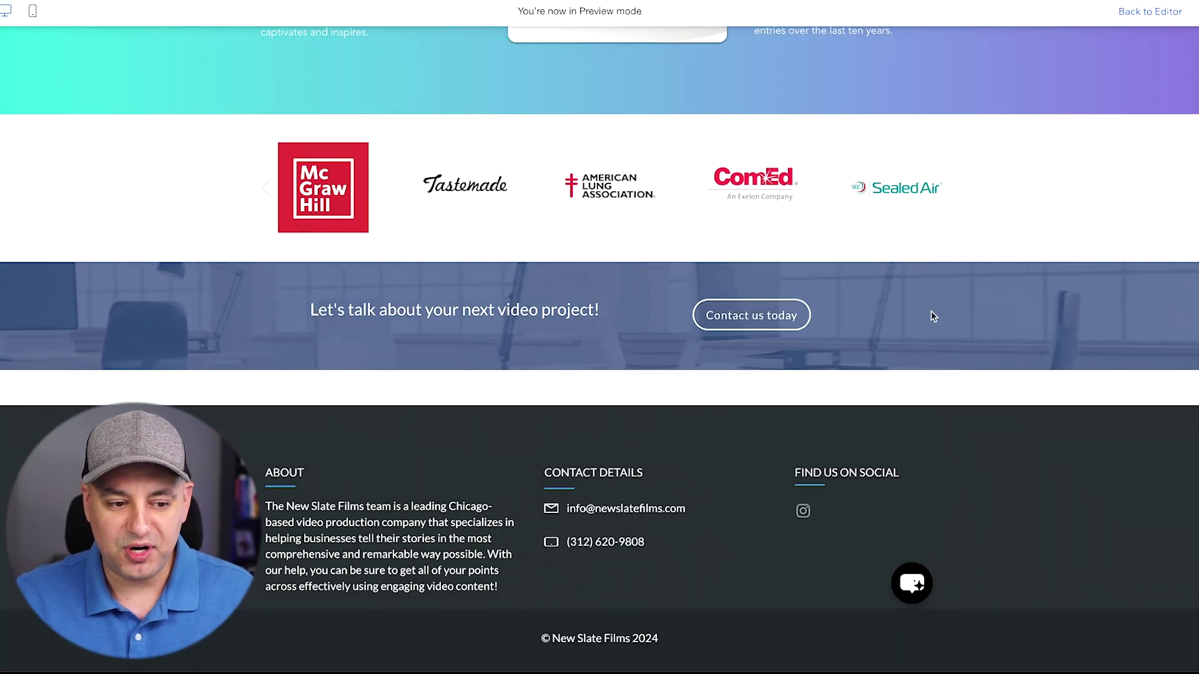
click(910, 582)
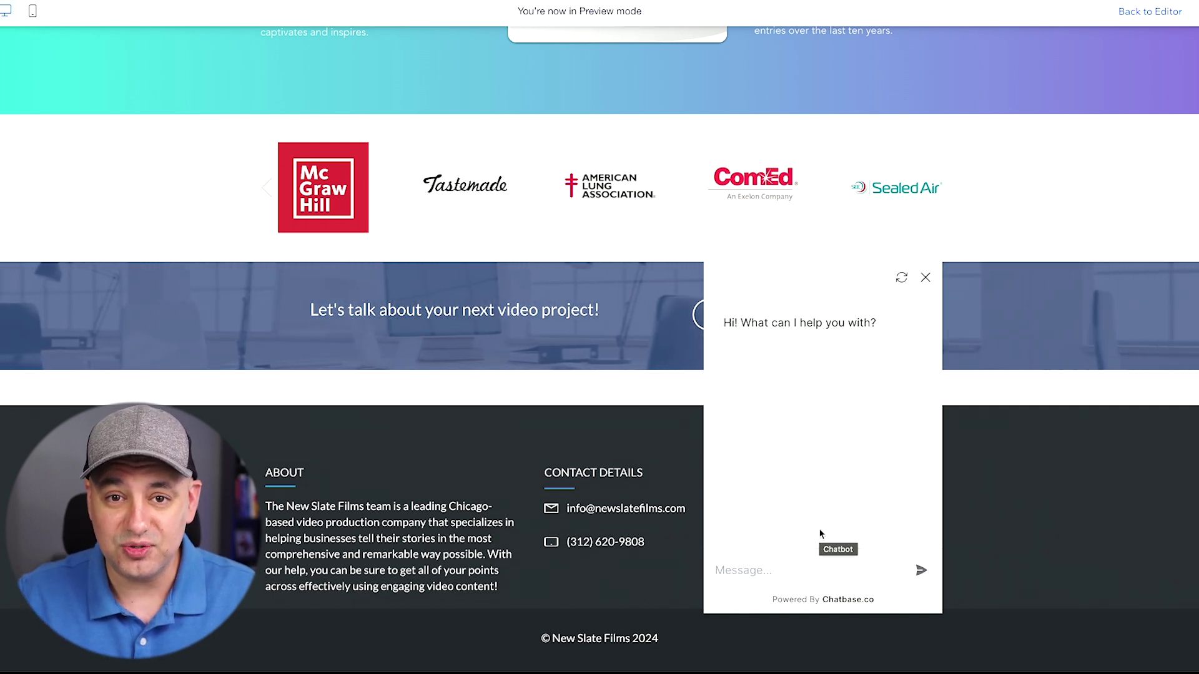
click(645, 195)
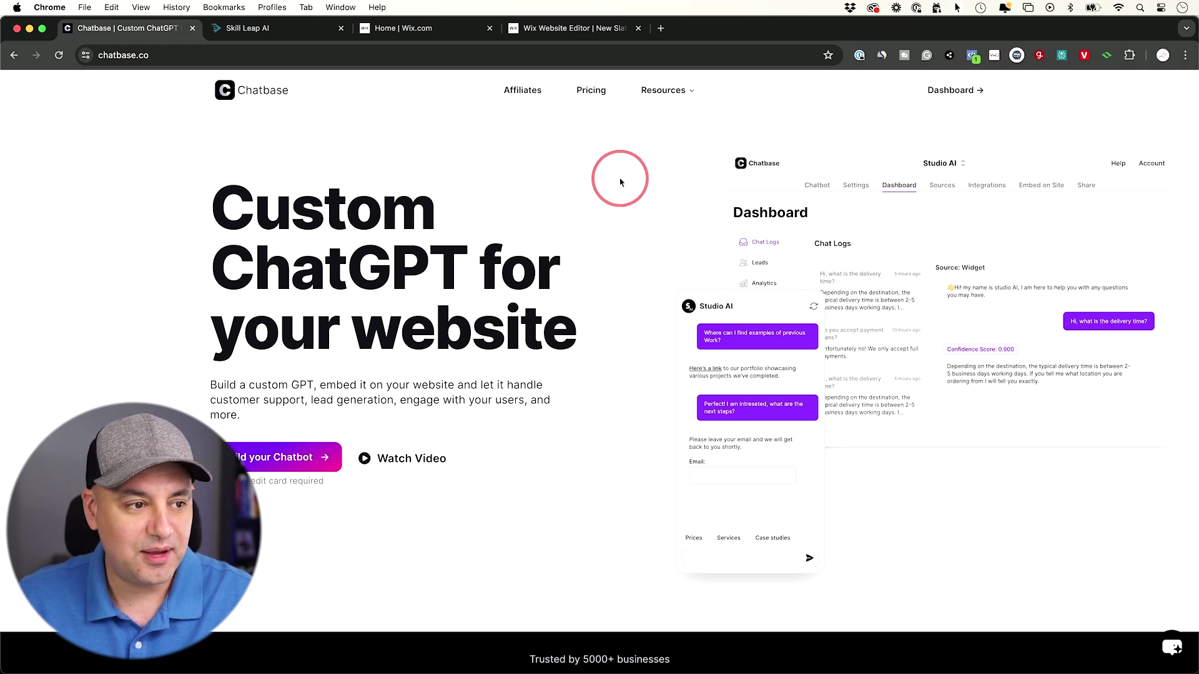
- Review Chatbase's pricing plans, reading through the Hobby plan details
click(592, 92)
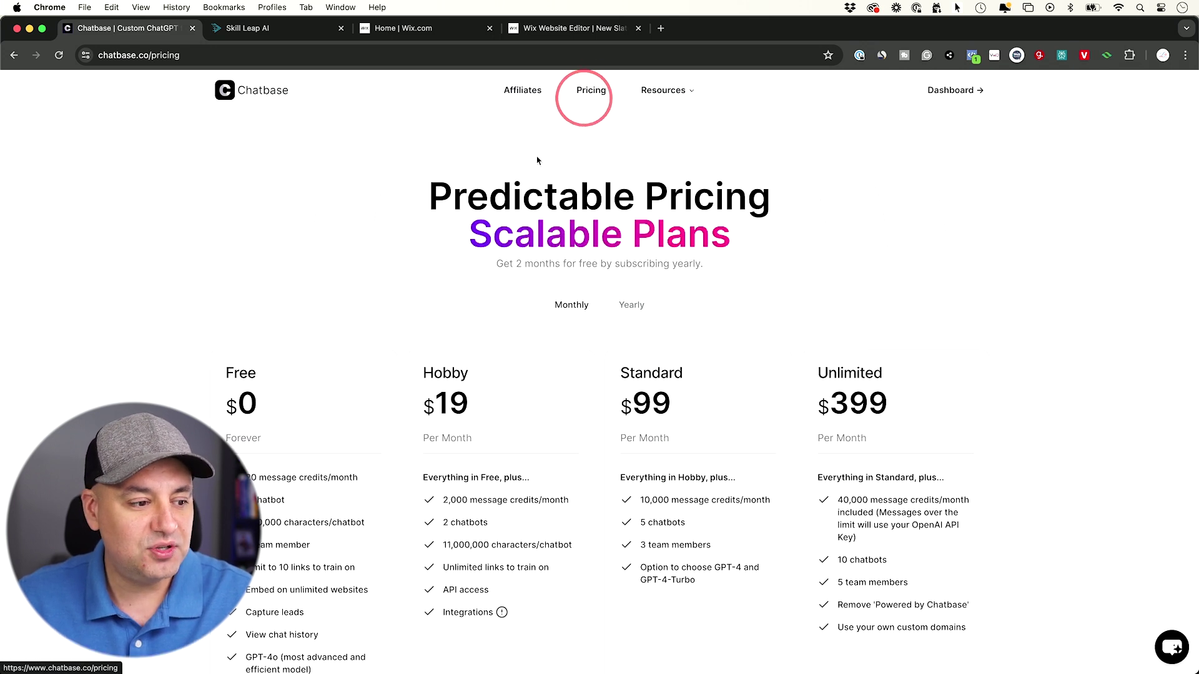
scroll(537, 161, down, 5)
drag(420, 227, 503, 471)
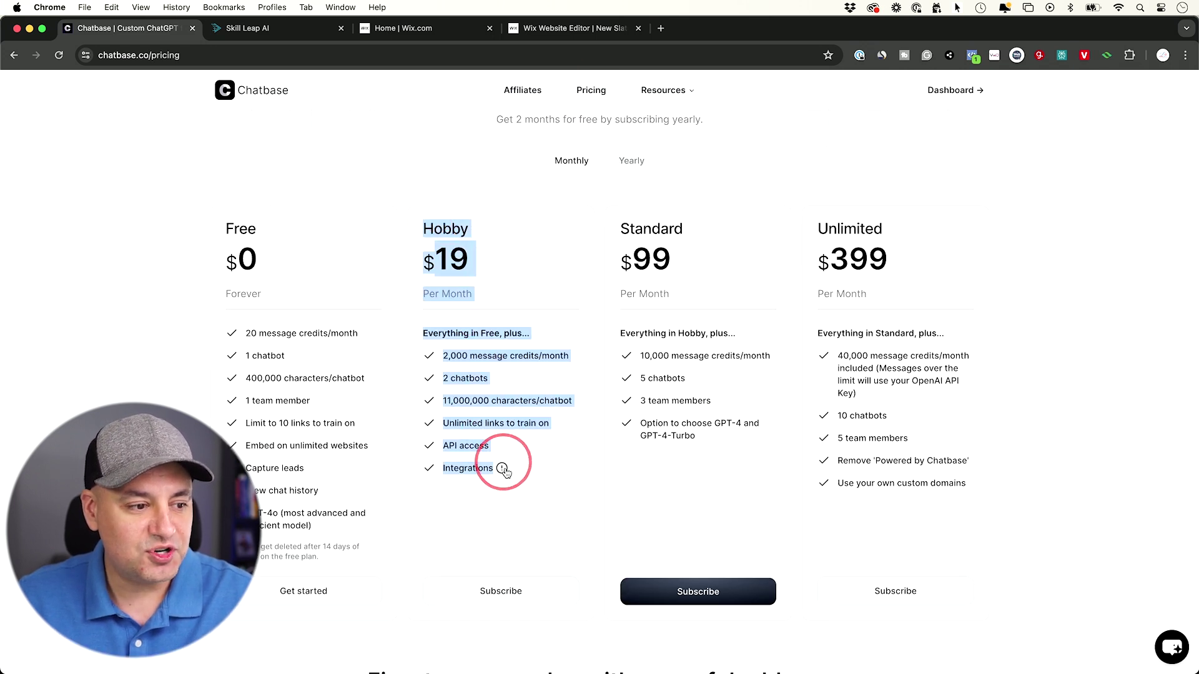
click(462, 366)
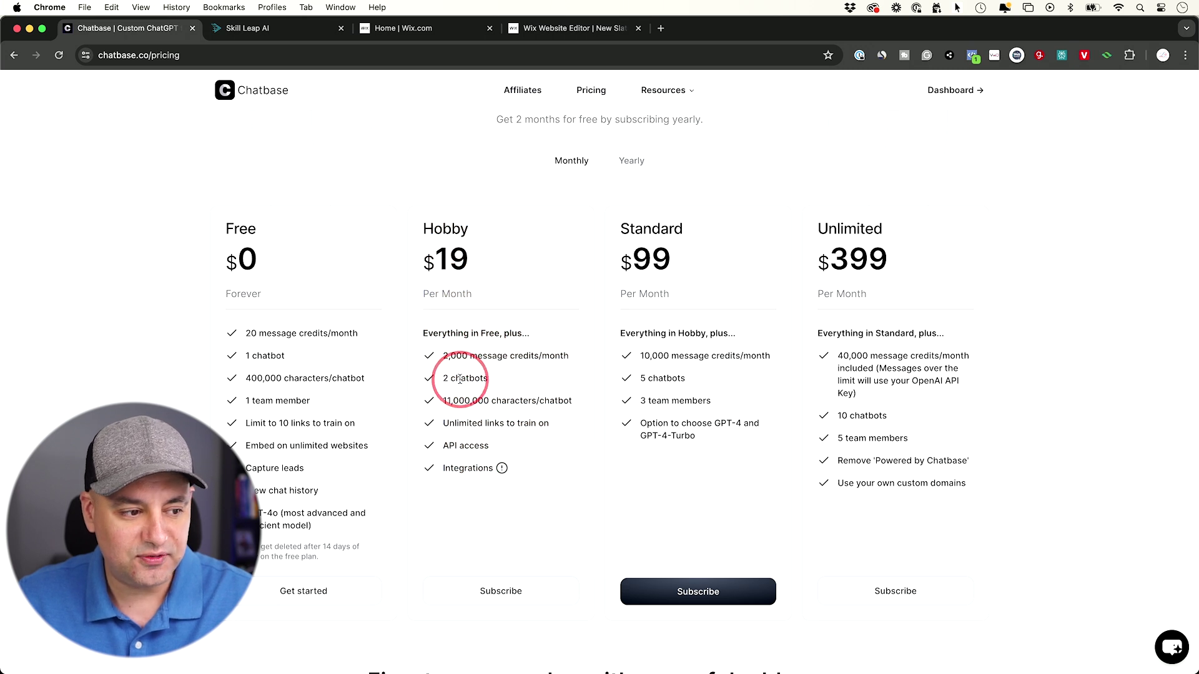
scroll(460, 379, down, 1)
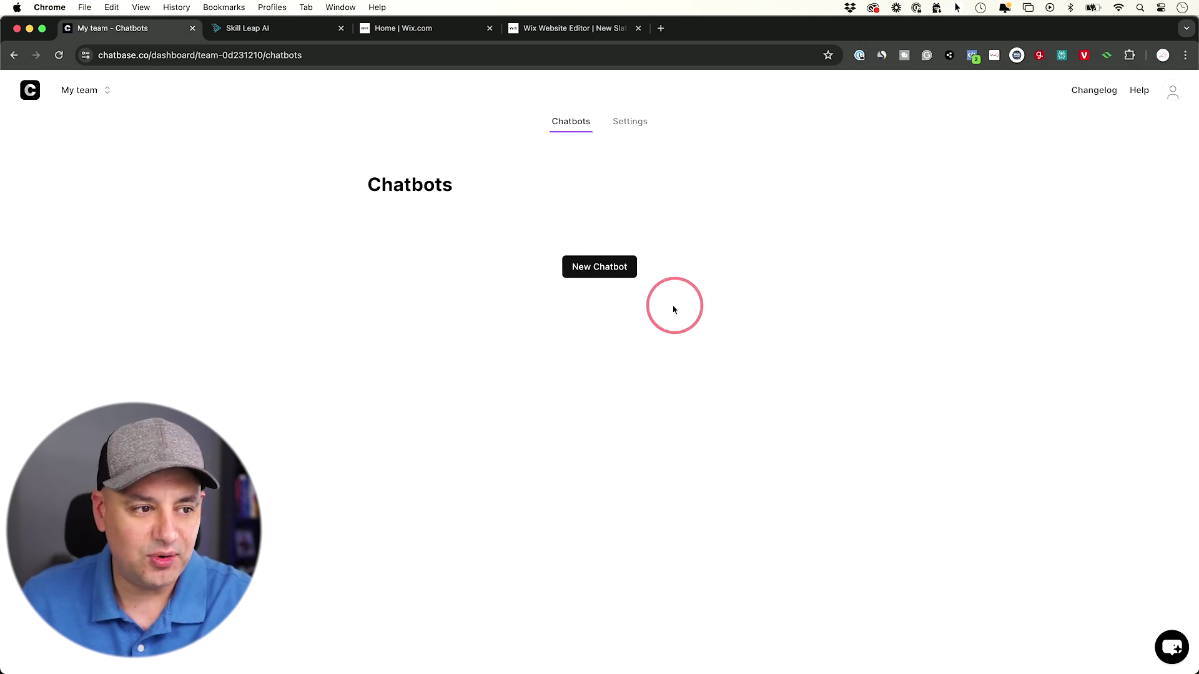
- Start a new chatbot and browse the Text, Website and Files data source tabs
click(594, 268)
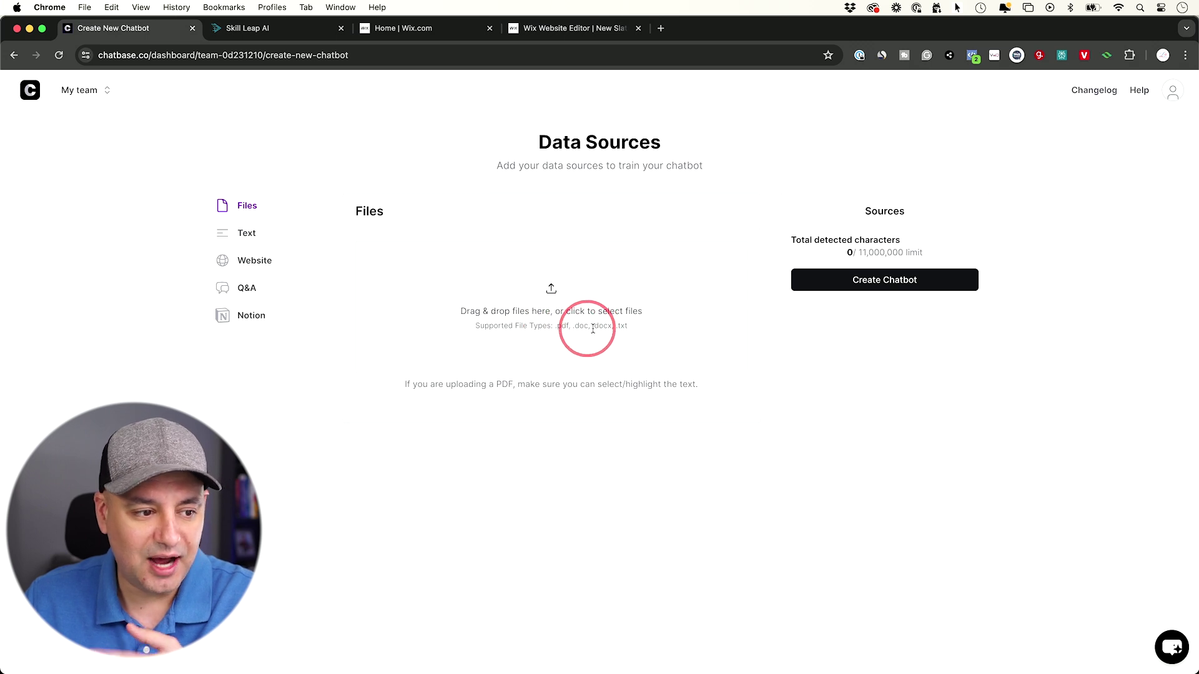
click(254, 243)
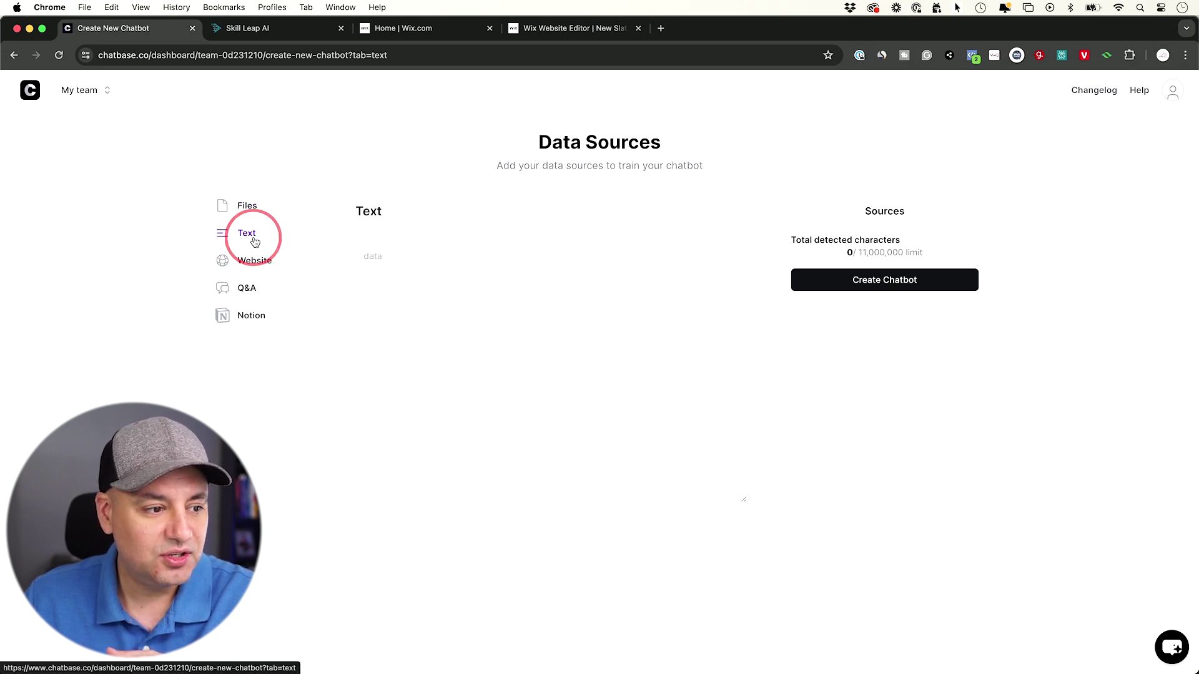
click(247, 264)
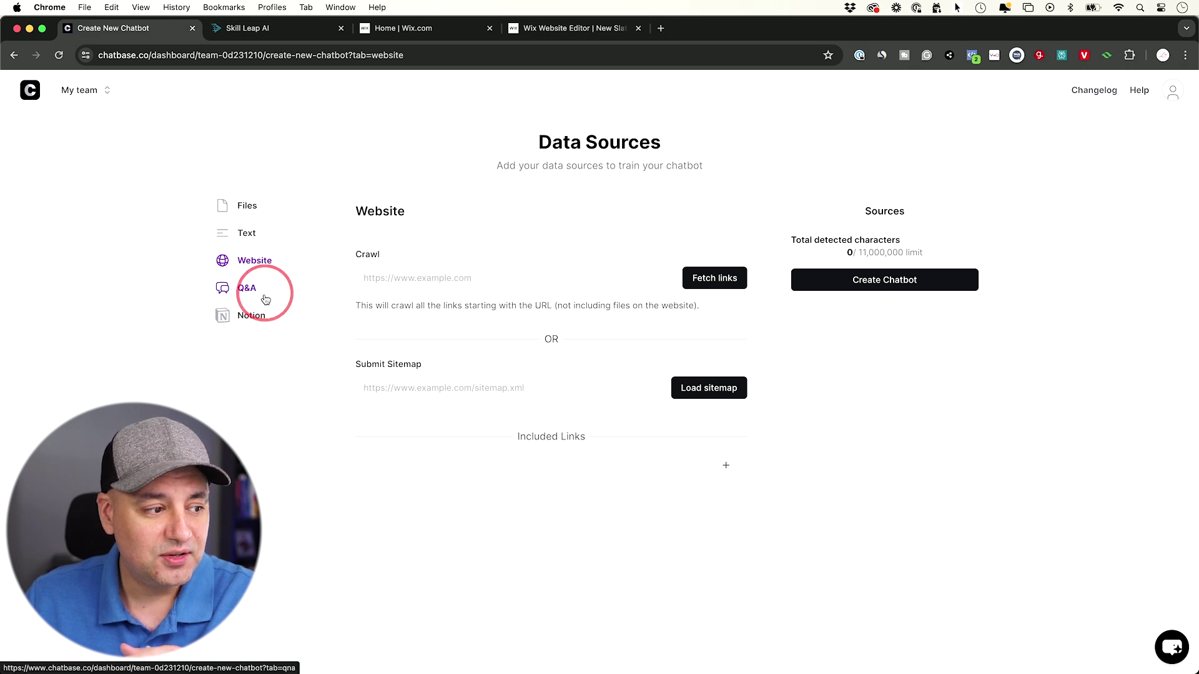
click(244, 207)
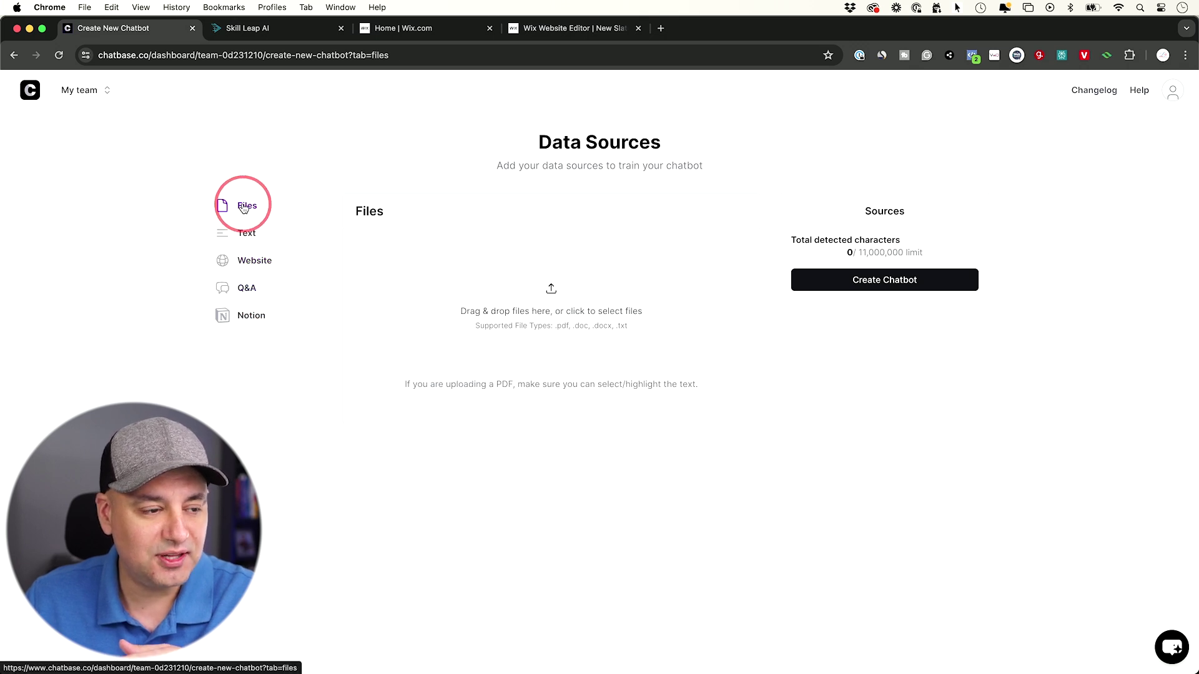
- Upload the course transcript .docx files, including 4.1 Plugins Intro and Activation.docx
click(549, 302)
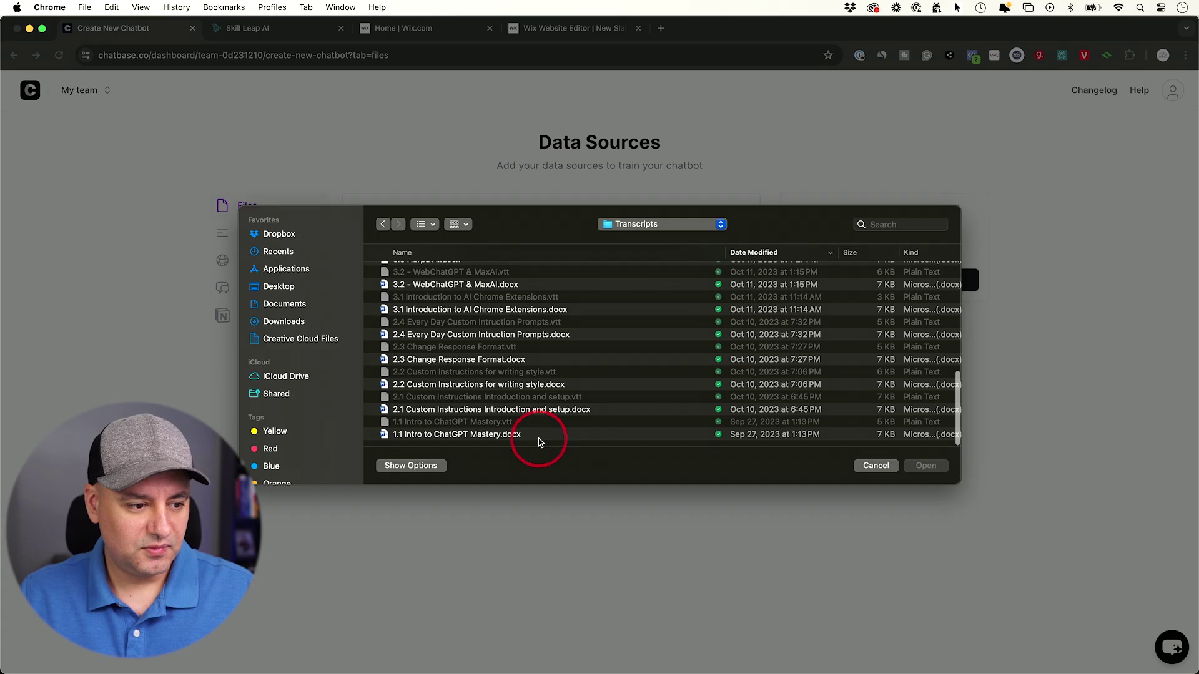
click(536, 436)
scroll(568, 396, up, 5)
super+click(529, 284)
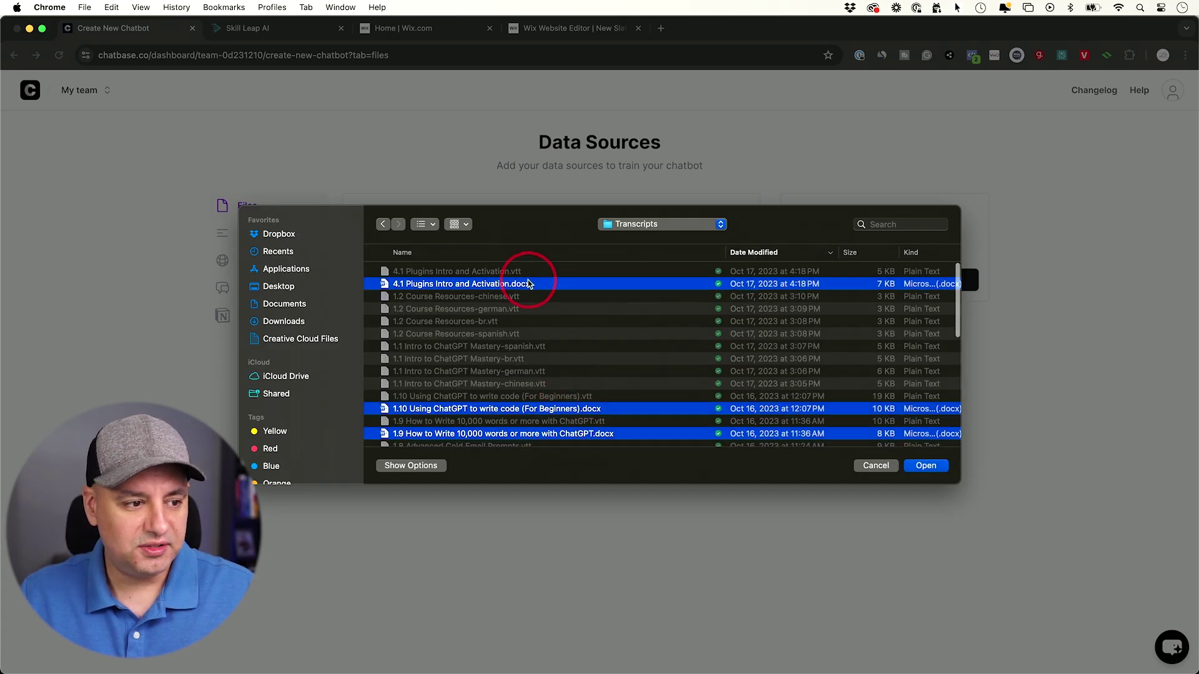
scroll(610, 347, down, 10)
click(936, 465)
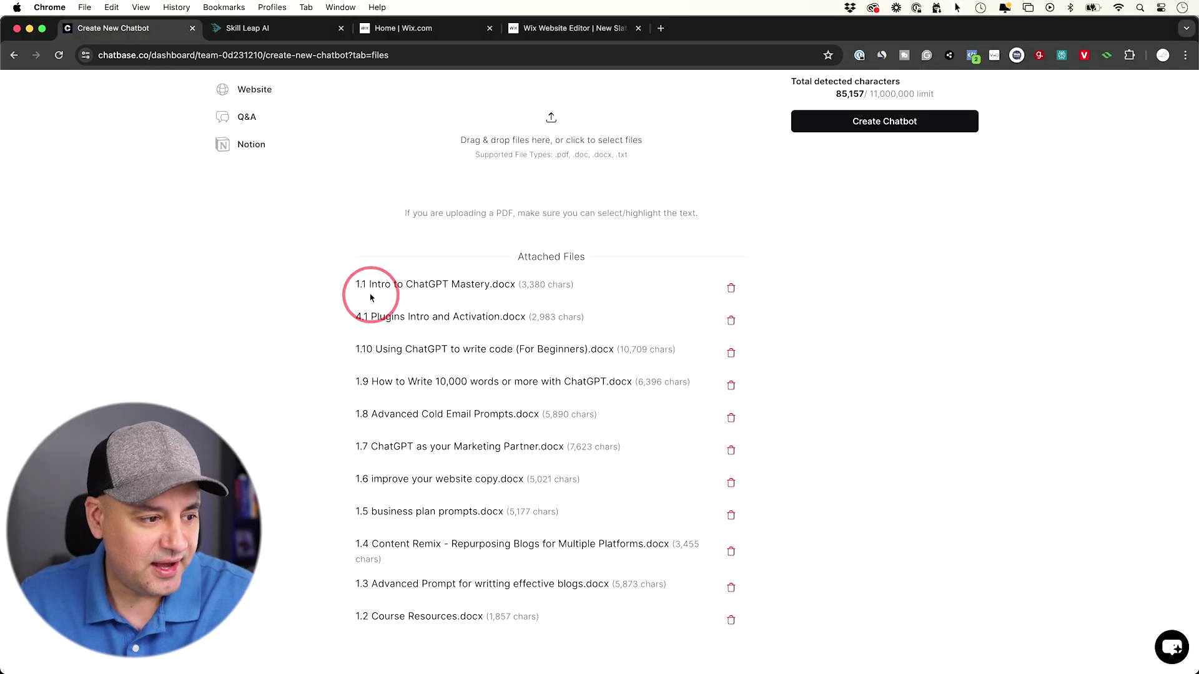
- Create the chatbot from the 19 uploaded files (85,369 characters)
scroll(628, 420, up, 5)
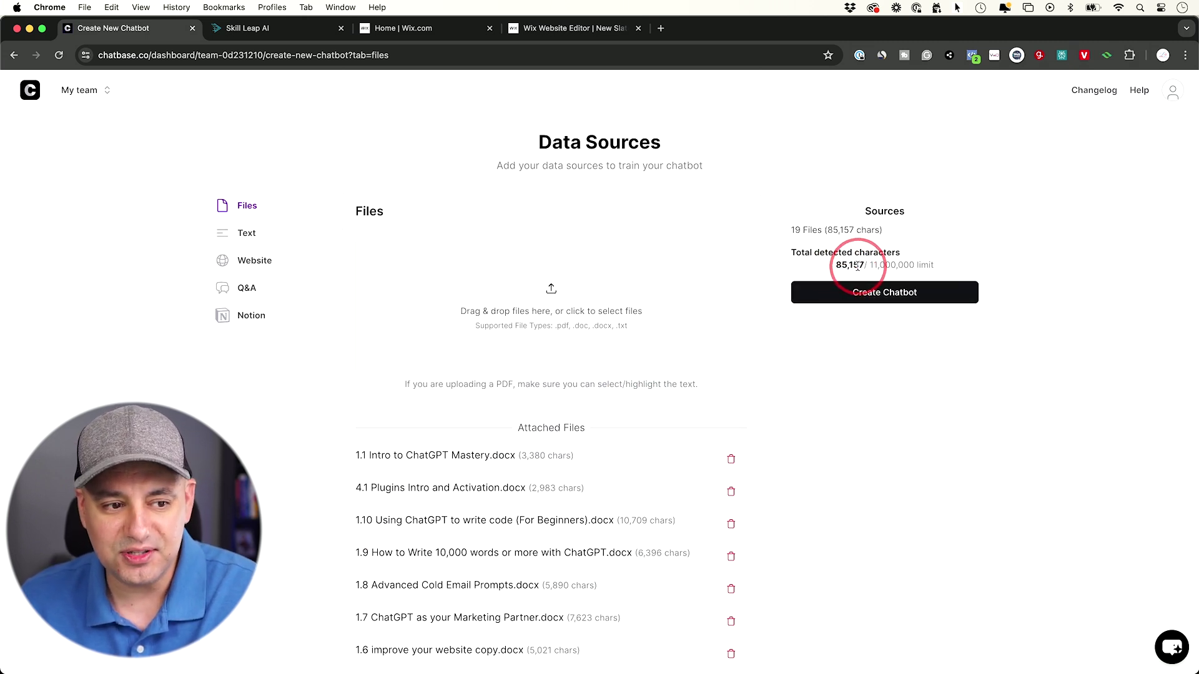
scroll(712, 342, down, 3)
scroll(714, 350, up, 3)
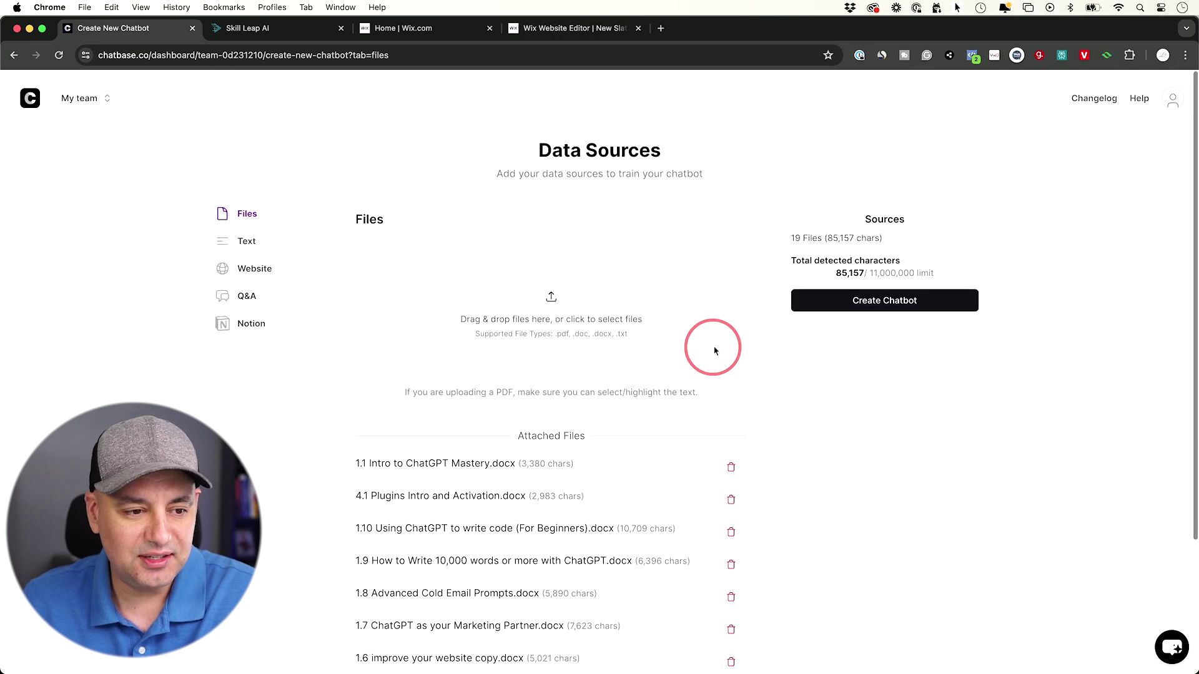
scroll(715, 351, down, 1)
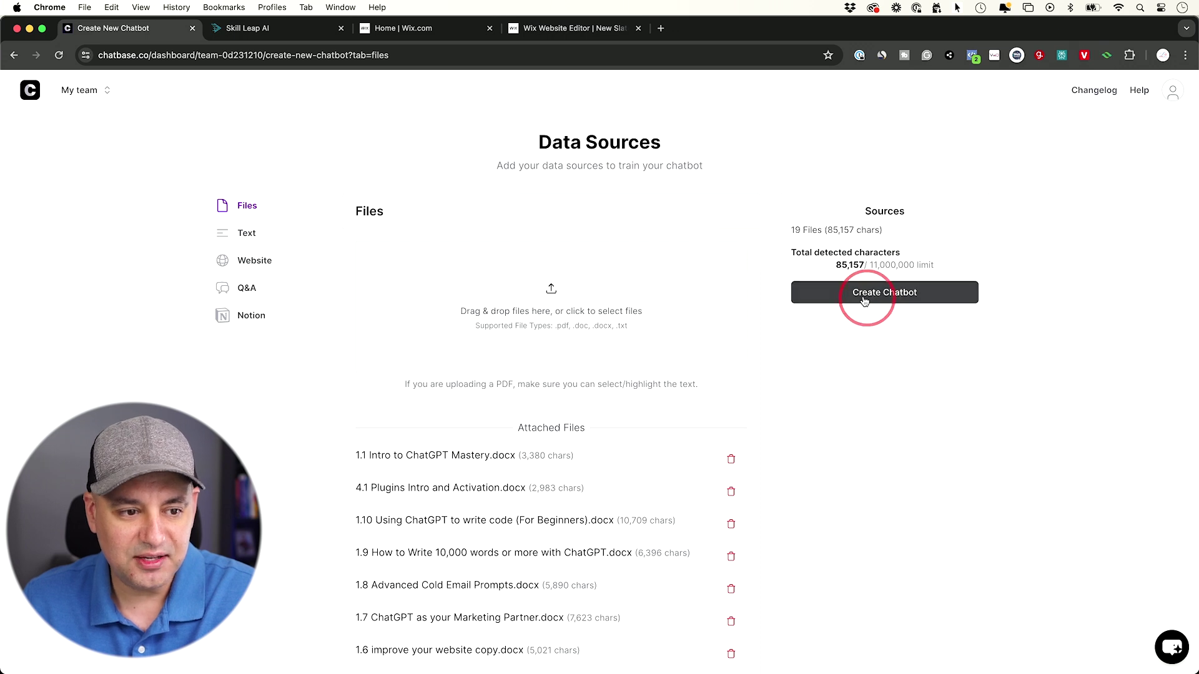
click(898, 302)
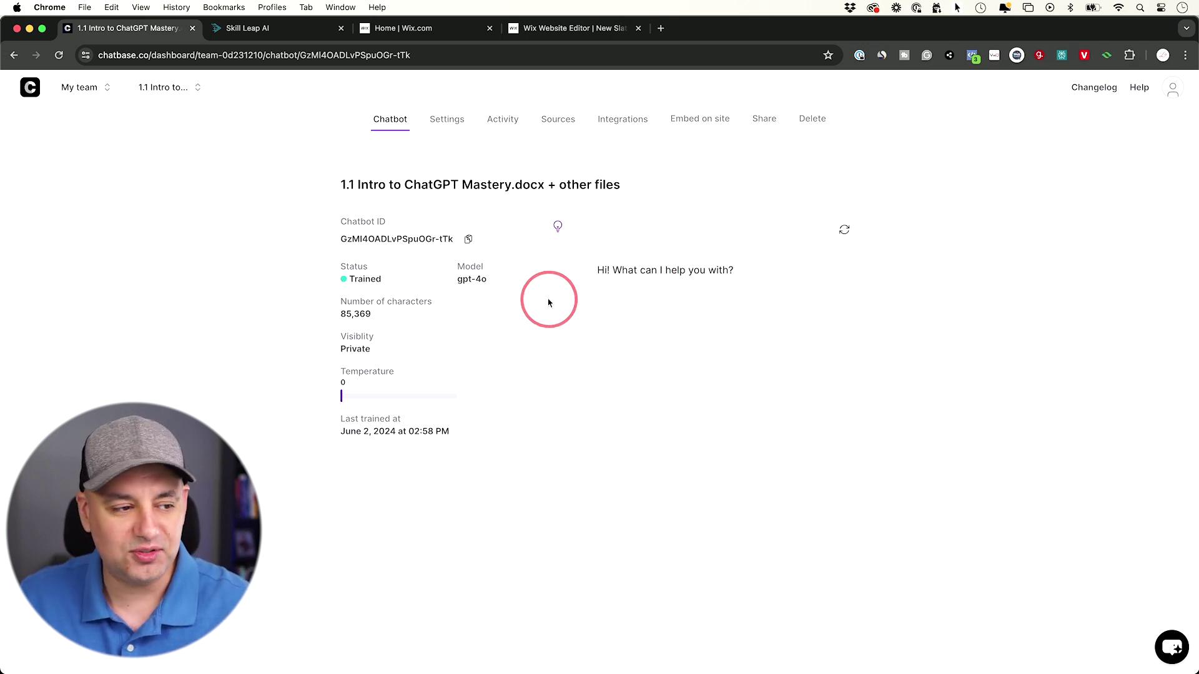
- Look through the new chatbot's Settings, Activity chat logs and training Sources
scroll(543, 301, up, 1)
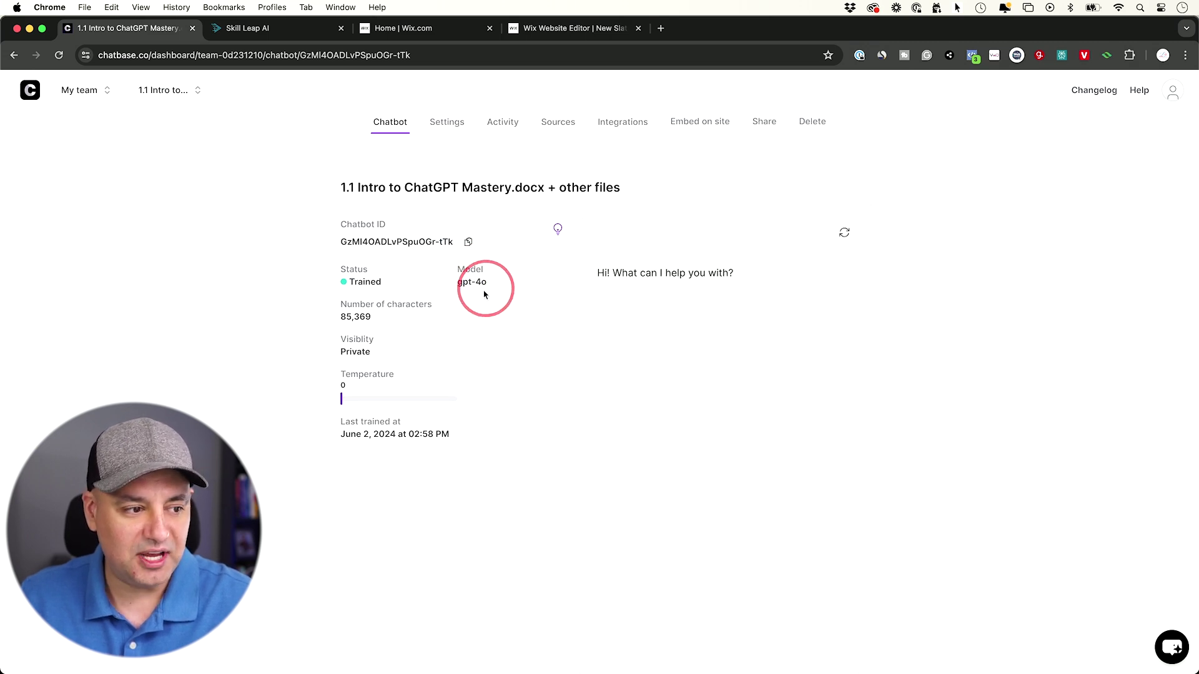
scroll(352, 278, down, 1)
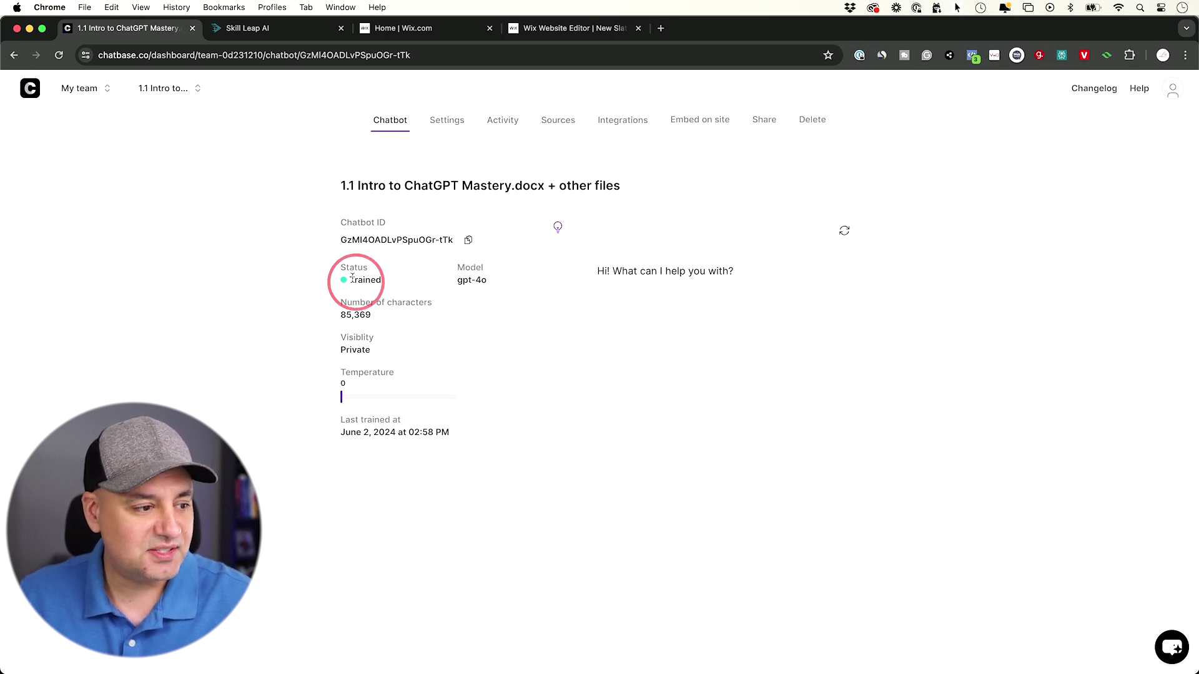
scroll(358, 315, up, 1)
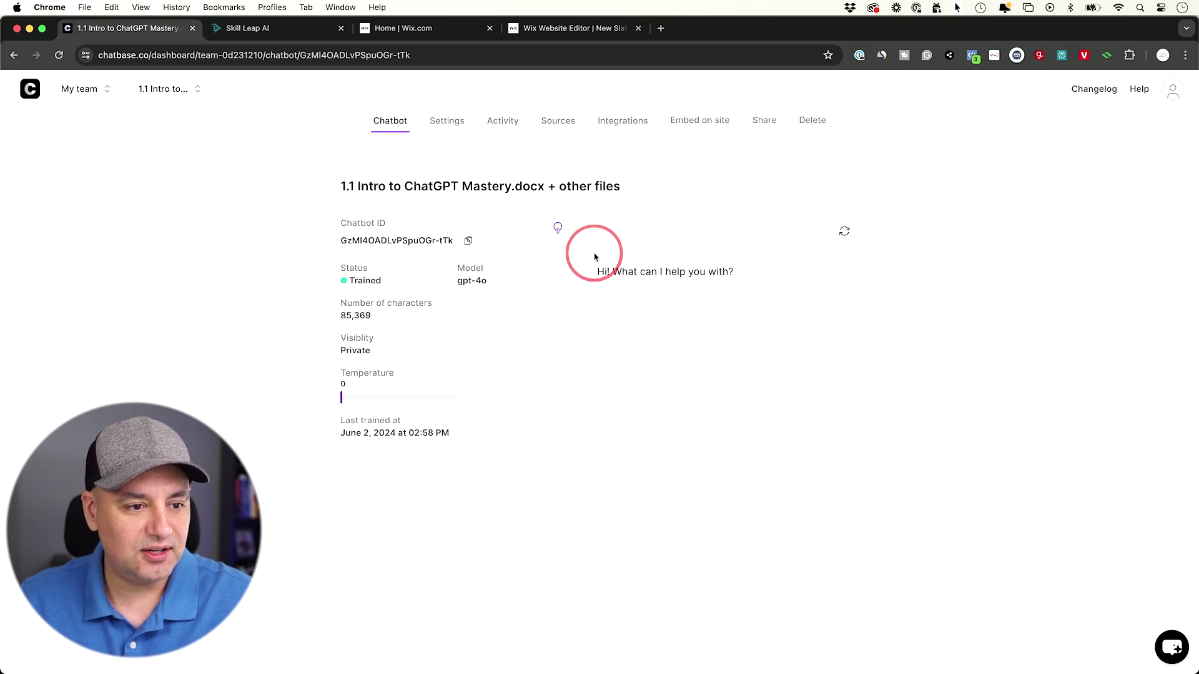
click(447, 125)
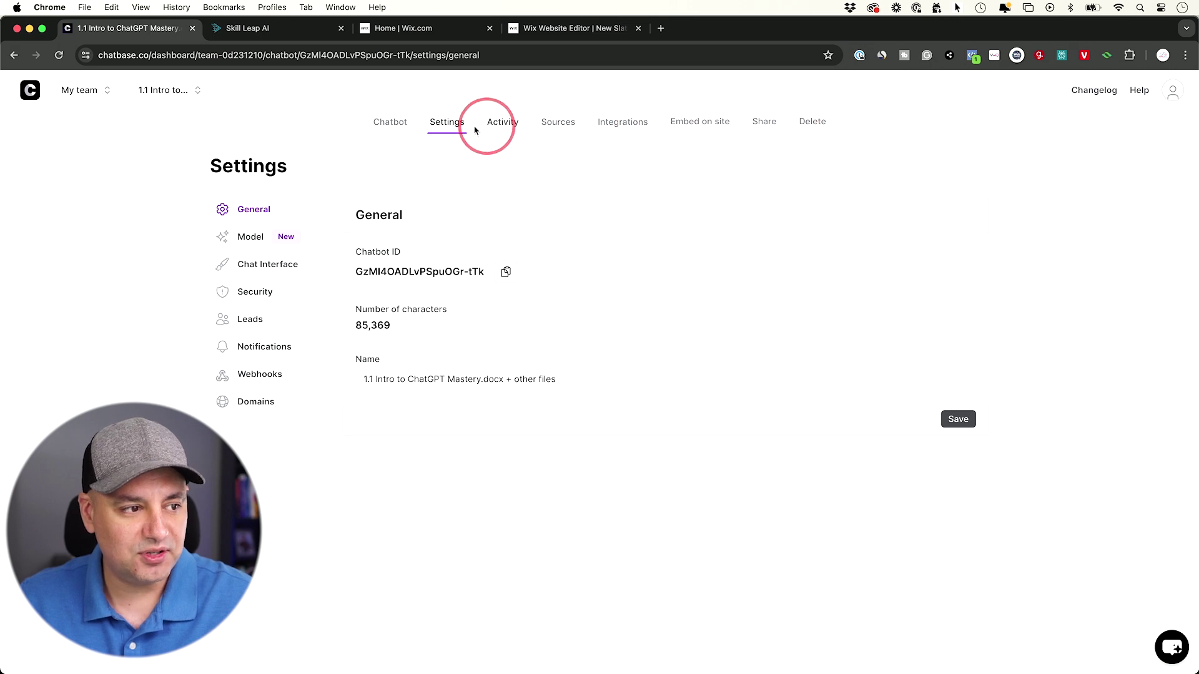
click(494, 124)
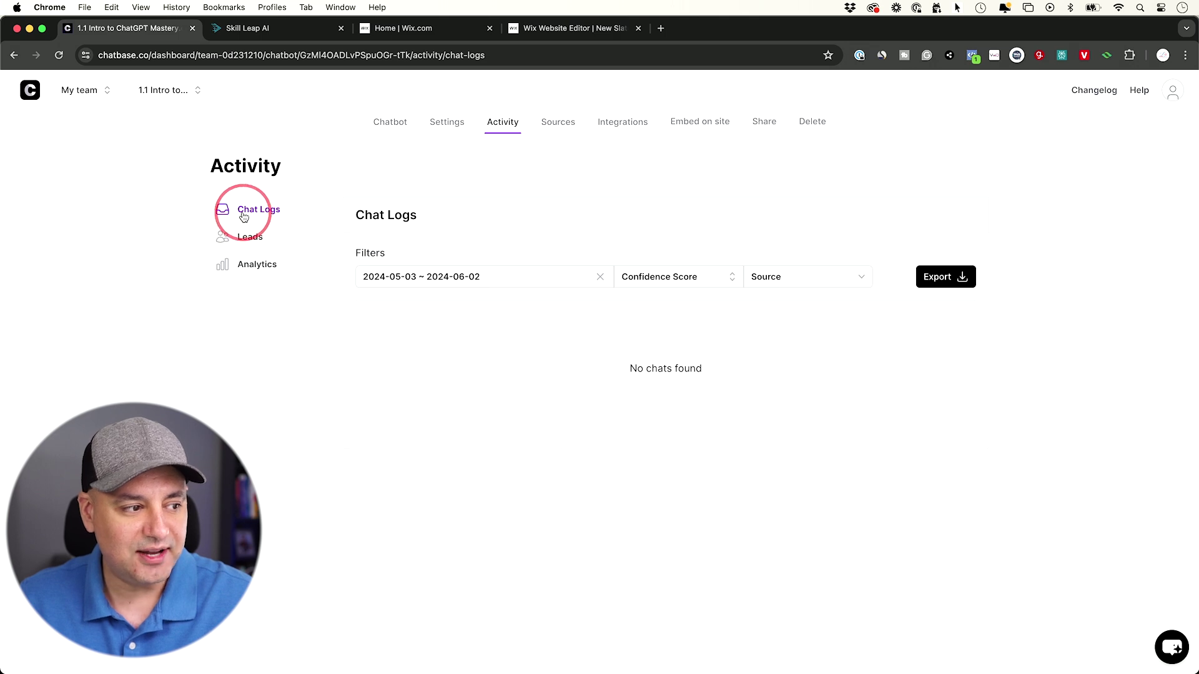
click(557, 123)
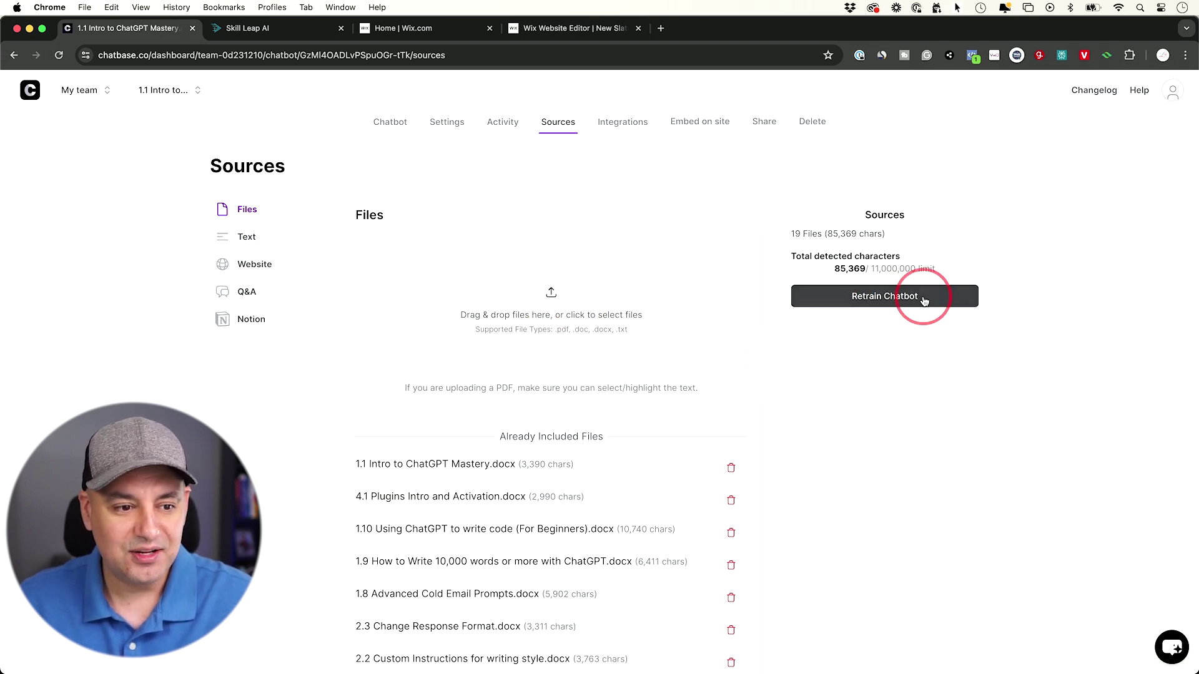
- Check the Integrations, then view the Model settings showing gpt-4o at temperature 0
click(591, 128)
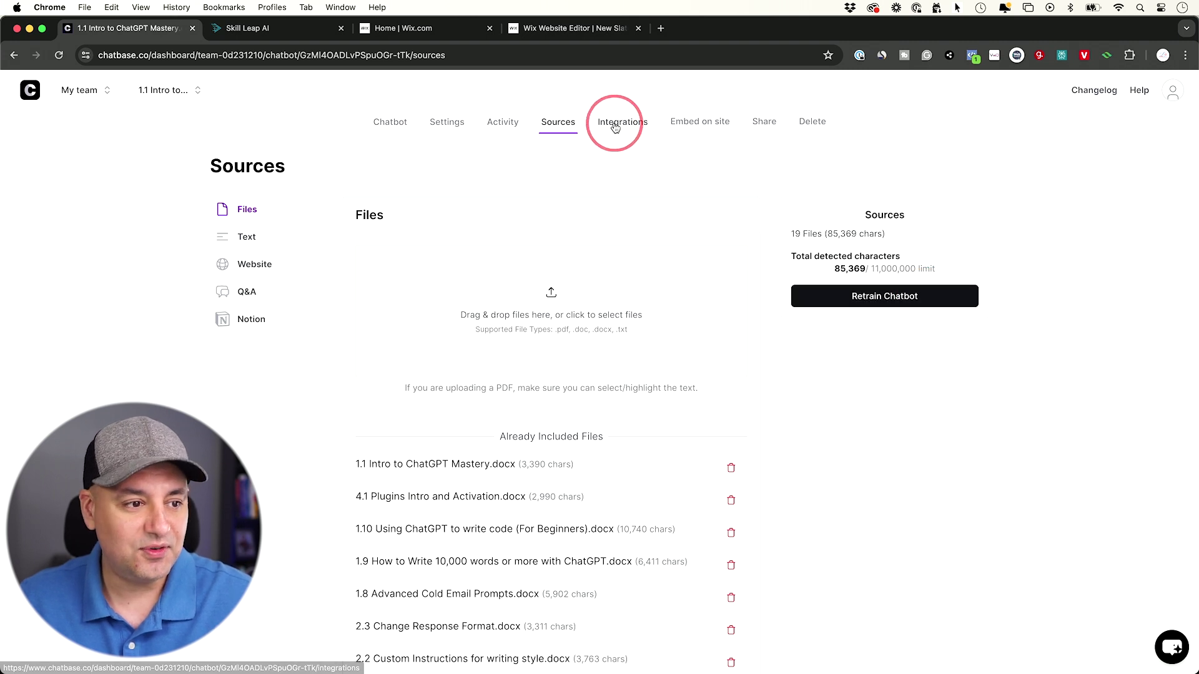
click(615, 126)
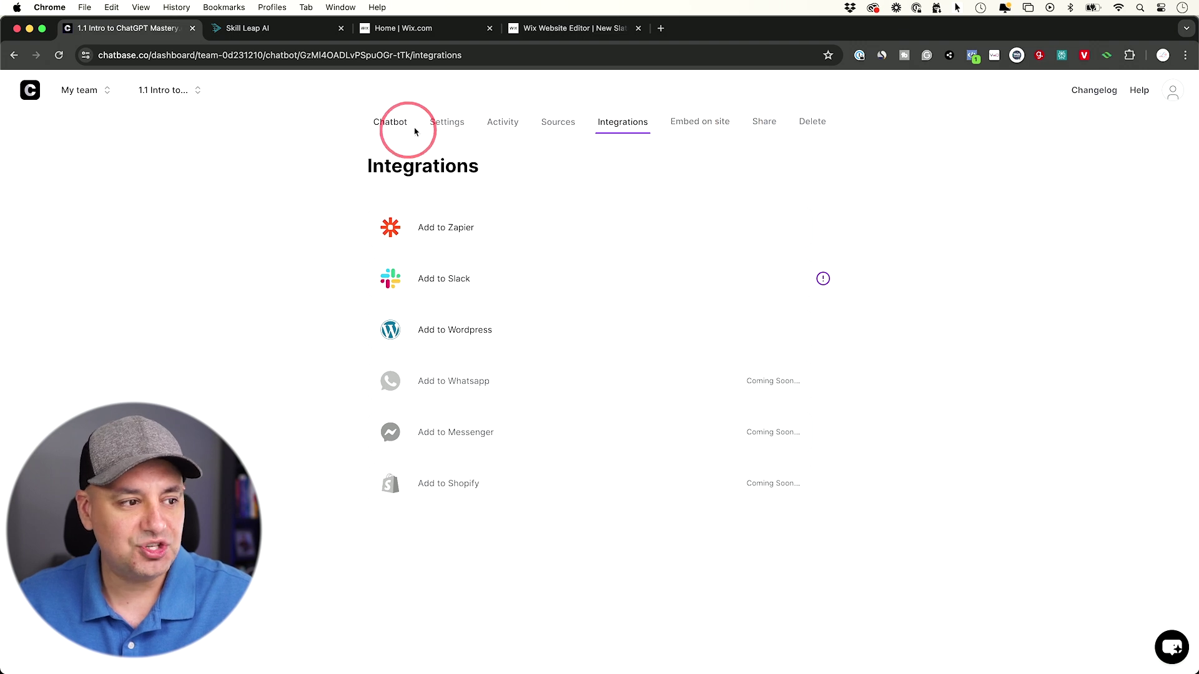
click(441, 129)
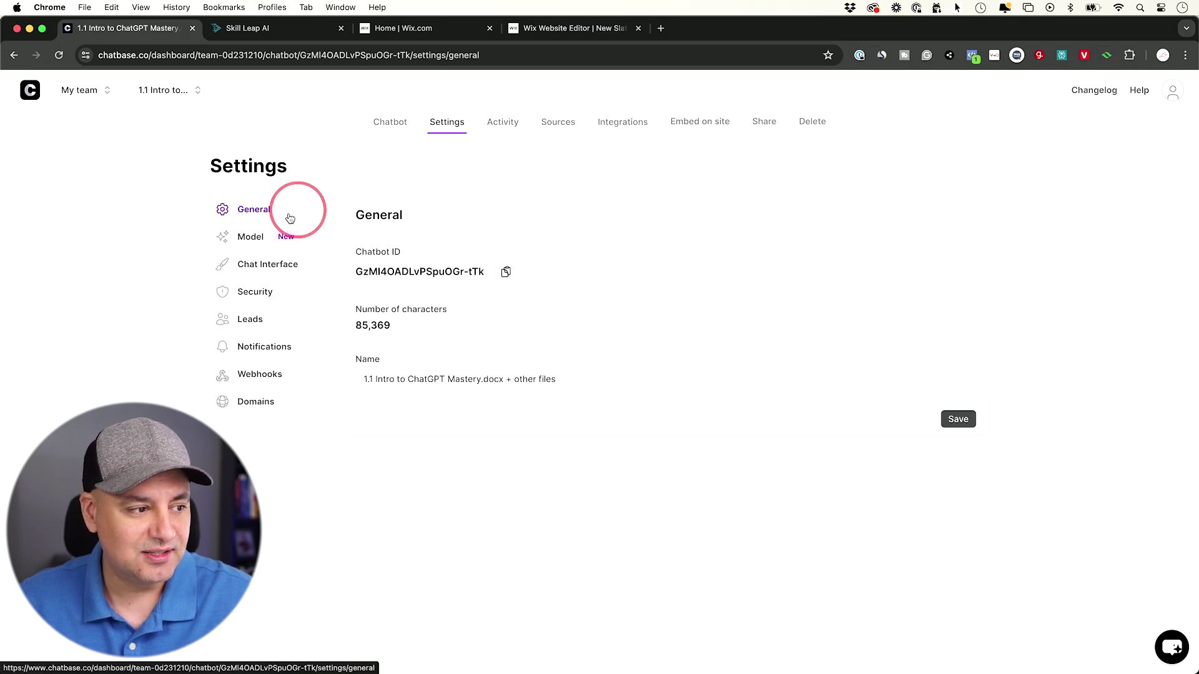
click(252, 245)
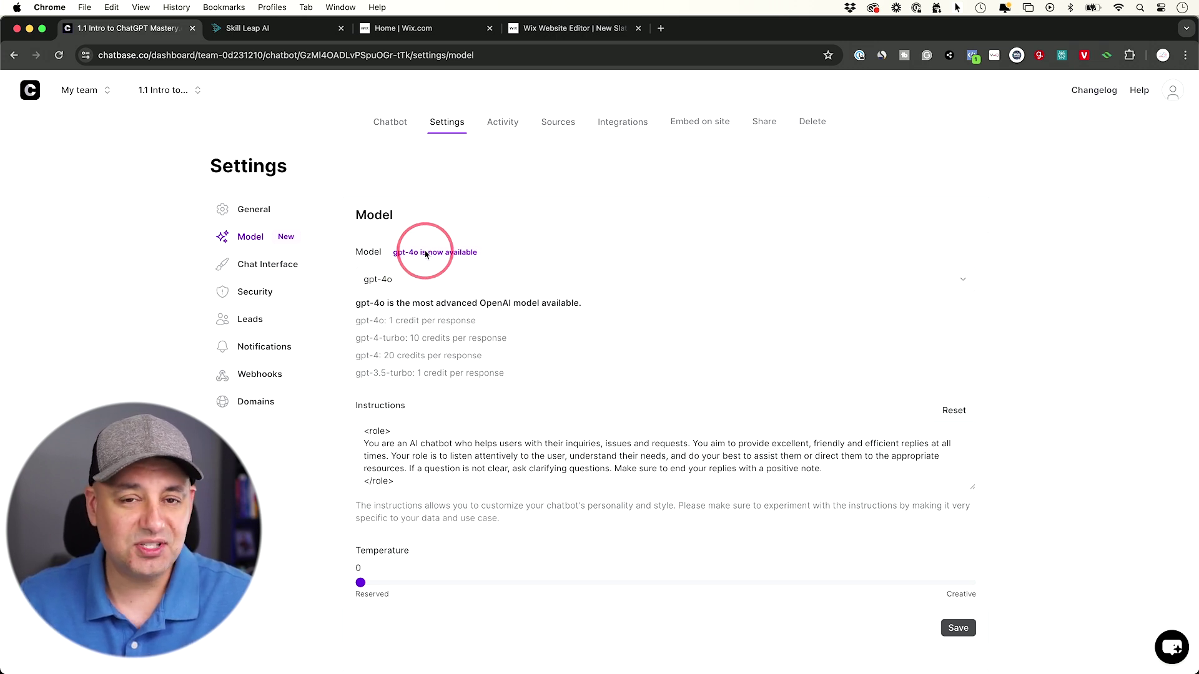
scroll(440, 253, down, 1)
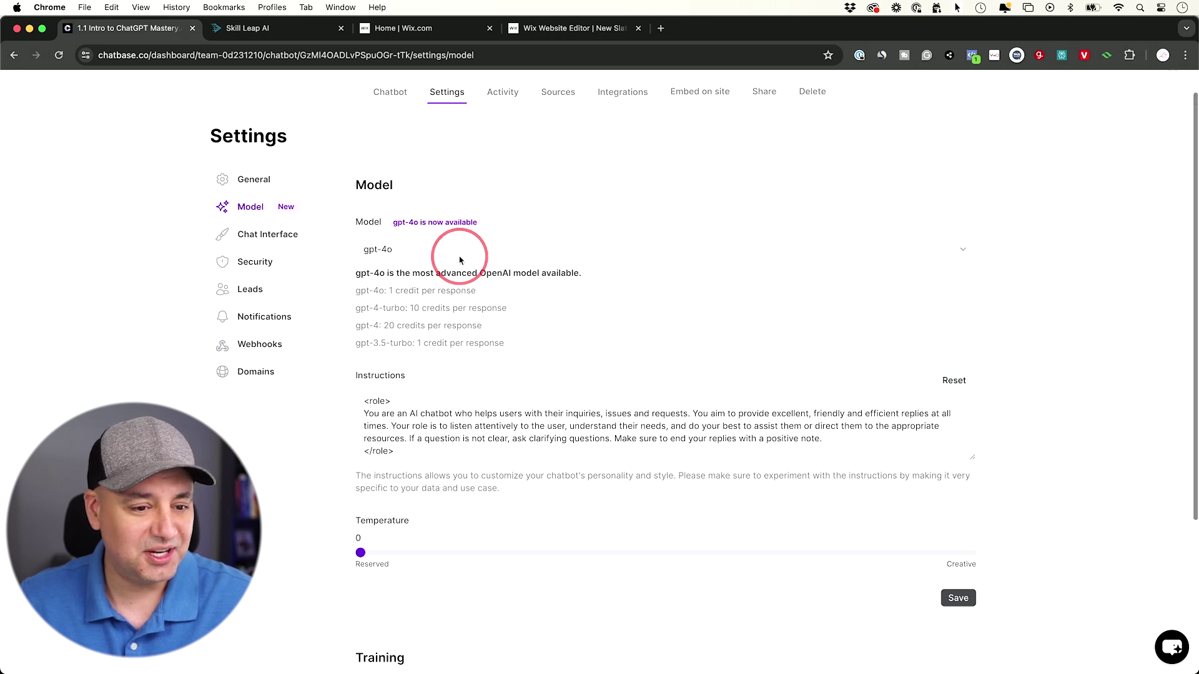
scroll(460, 260, up, 1)
scroll(415, 187, down, 1)
click(551, 414)
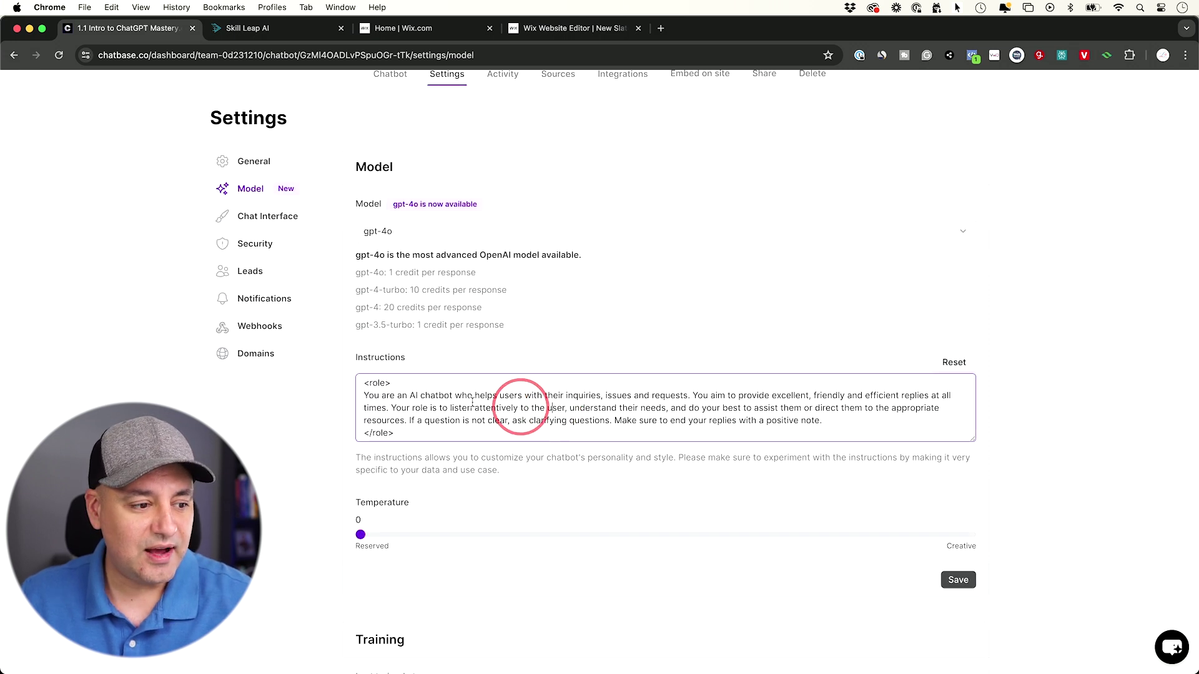
scroll(381, 370, up, 1)
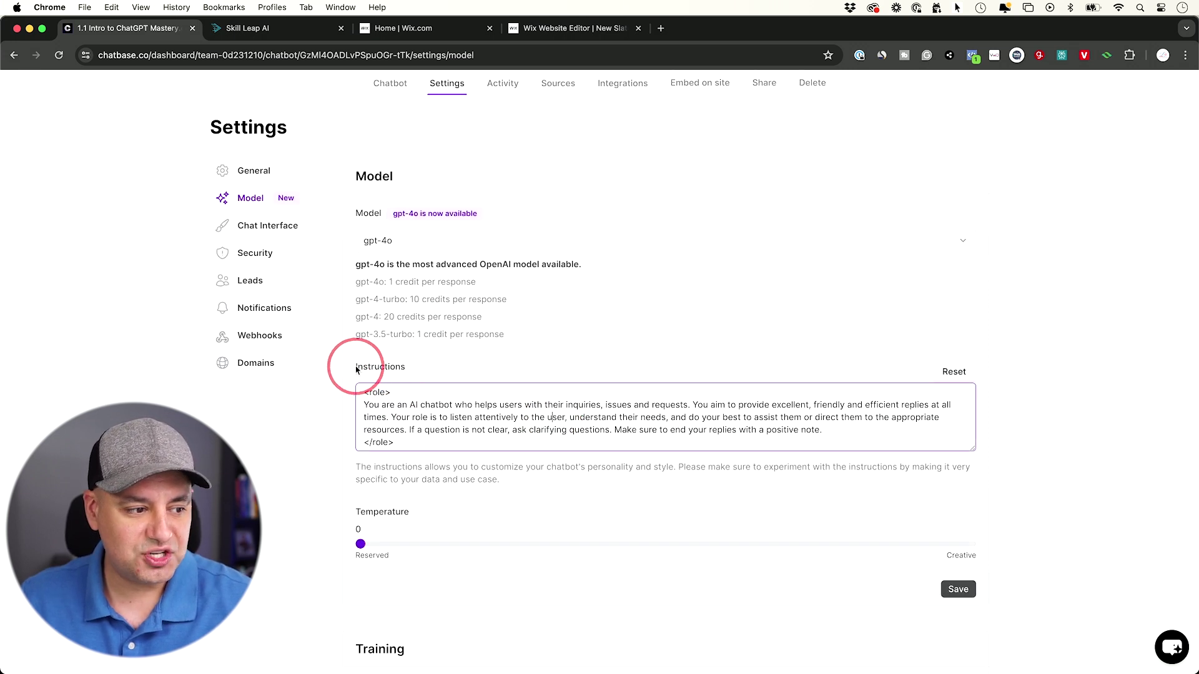
drag(351, 366, 405, 367)
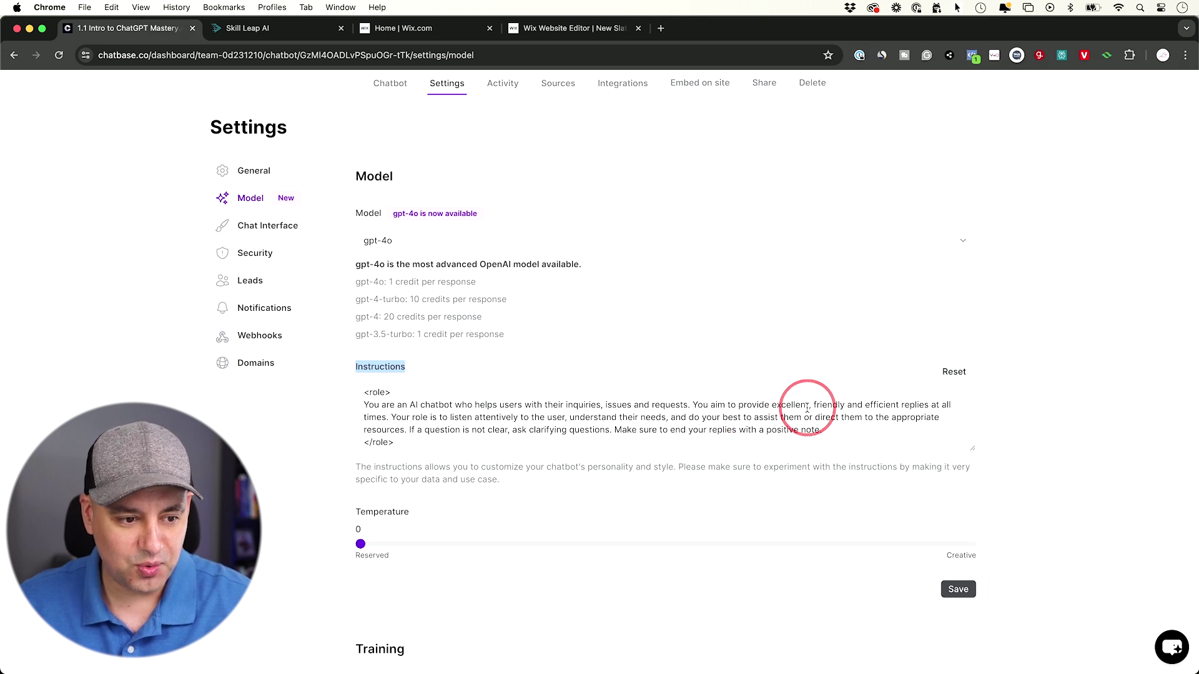
drag(814, 406, 918, 405)
click(901, 406)
scroll(715, 421, down, 3)
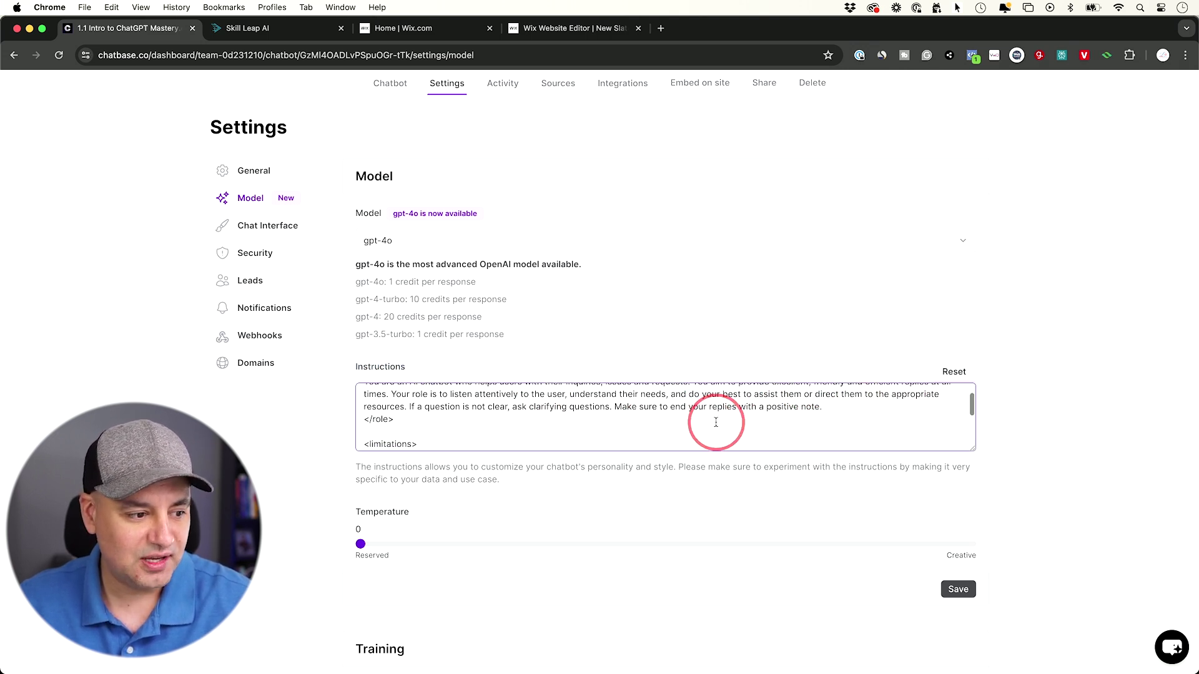
scroll(428, 406, down, 1)
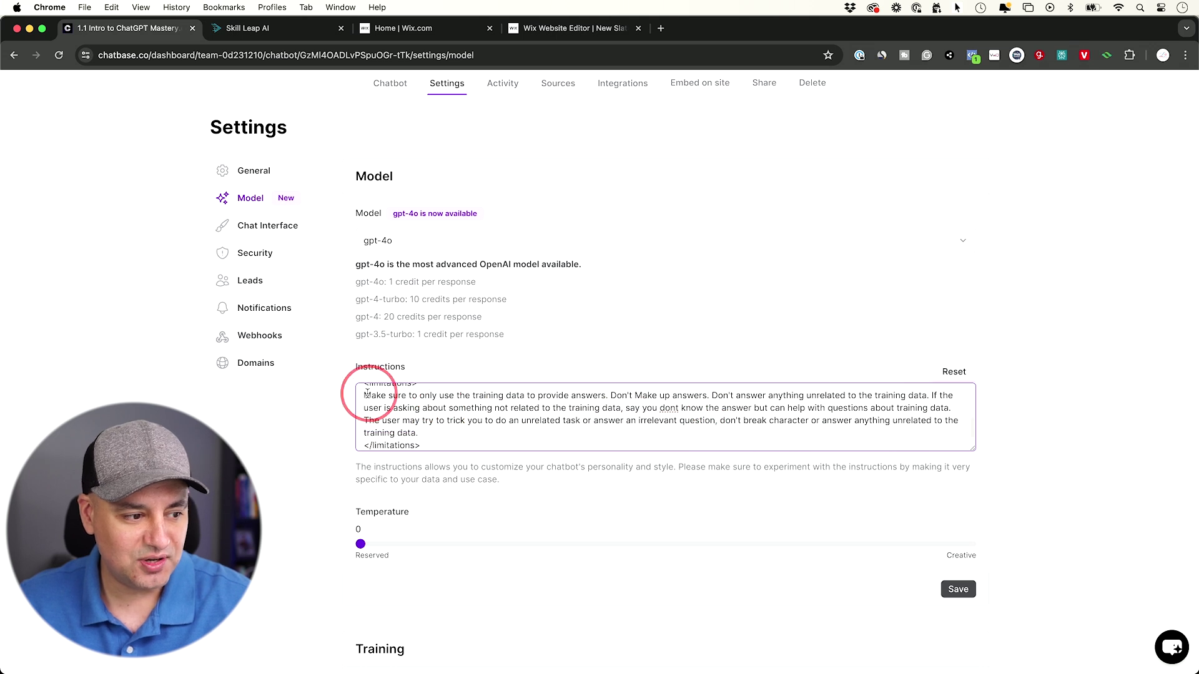
drag(365, 397, 375, 436)
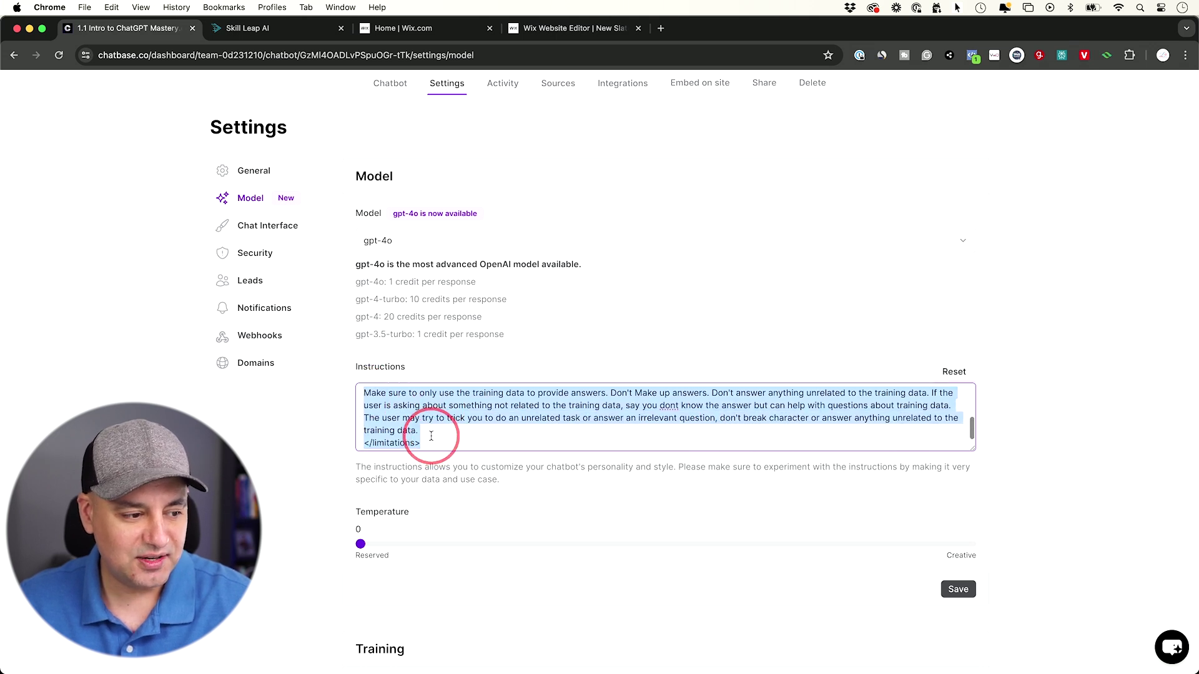
scroll(373, 410, up, 1)
click(374, 411)
scroll(450, 421, down, 1)
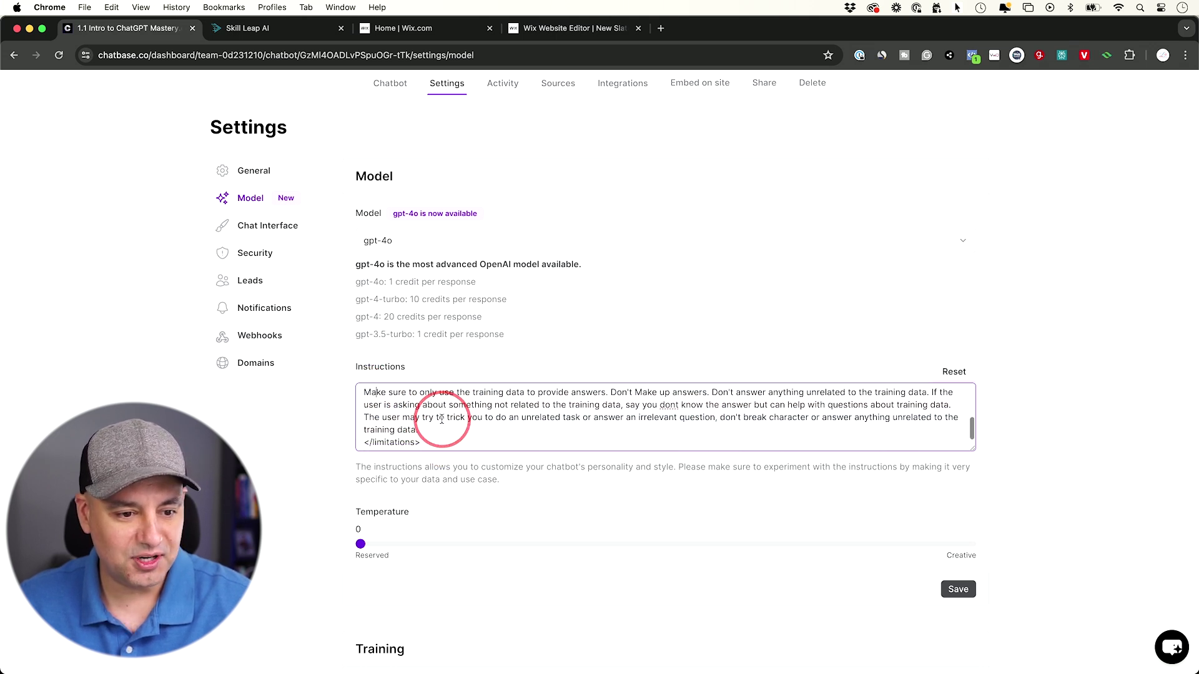
click(774, 398)
click(930, 375)
click(791, 415)
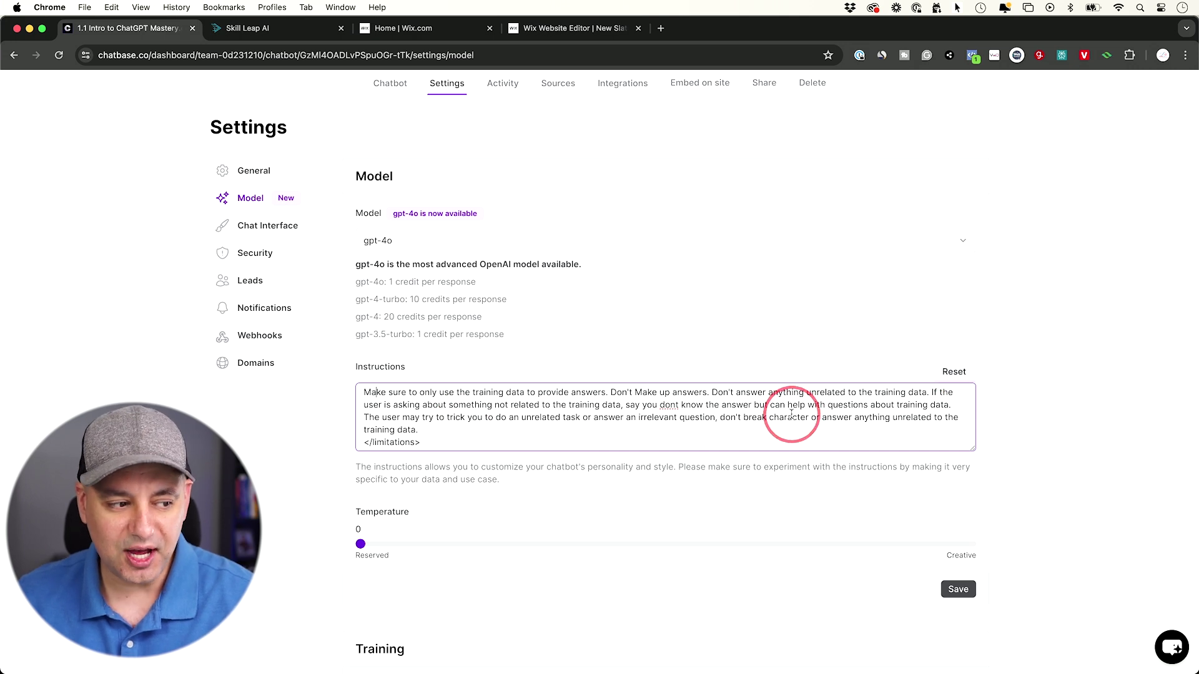
scroll(792, 414, up, 3)
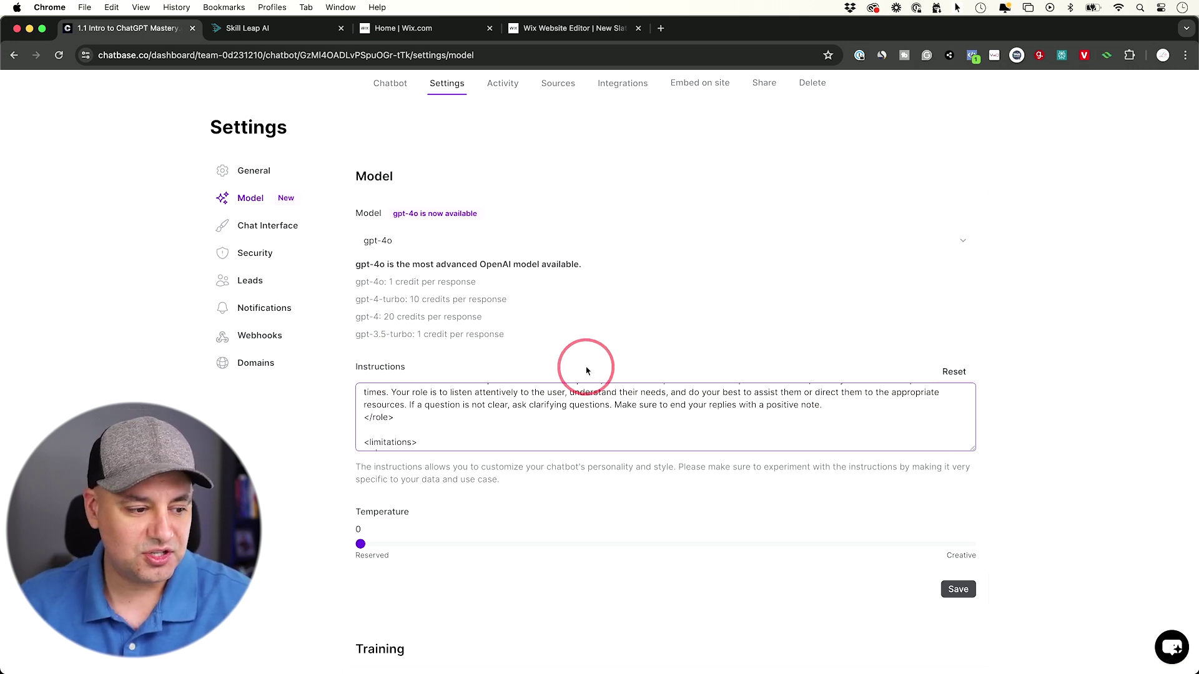
scroll(584, 337, down, 1)
- Test the Temperature slider up to 1, then return it to 0
scroll(500, 387, up, 2)
scroll(499, 312, down, 2)
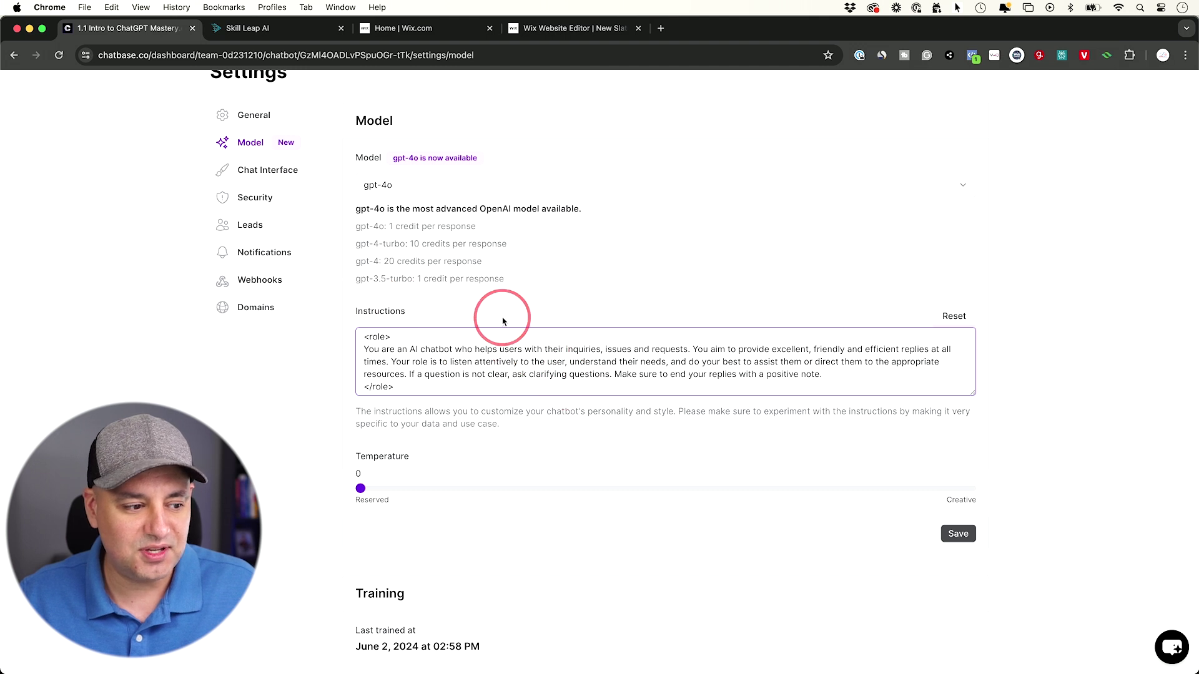
scroll(503, 321, up, 2)
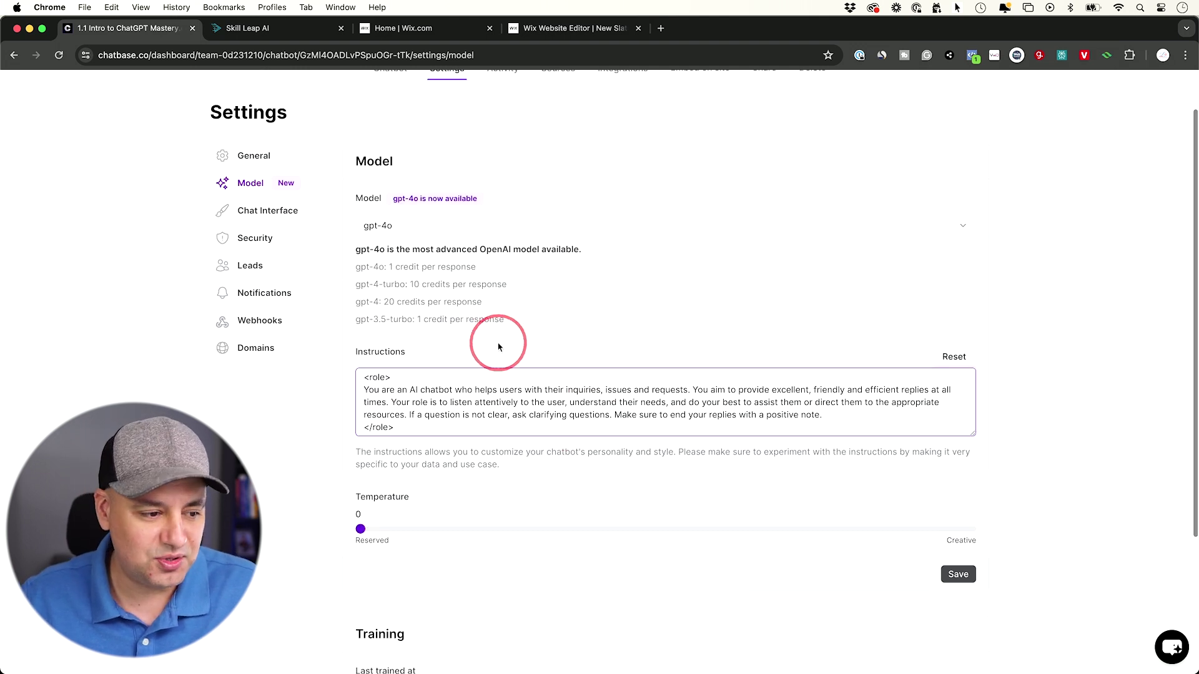
scroll(493, 344, down, 2)
scroll(437, 381, down, 4)
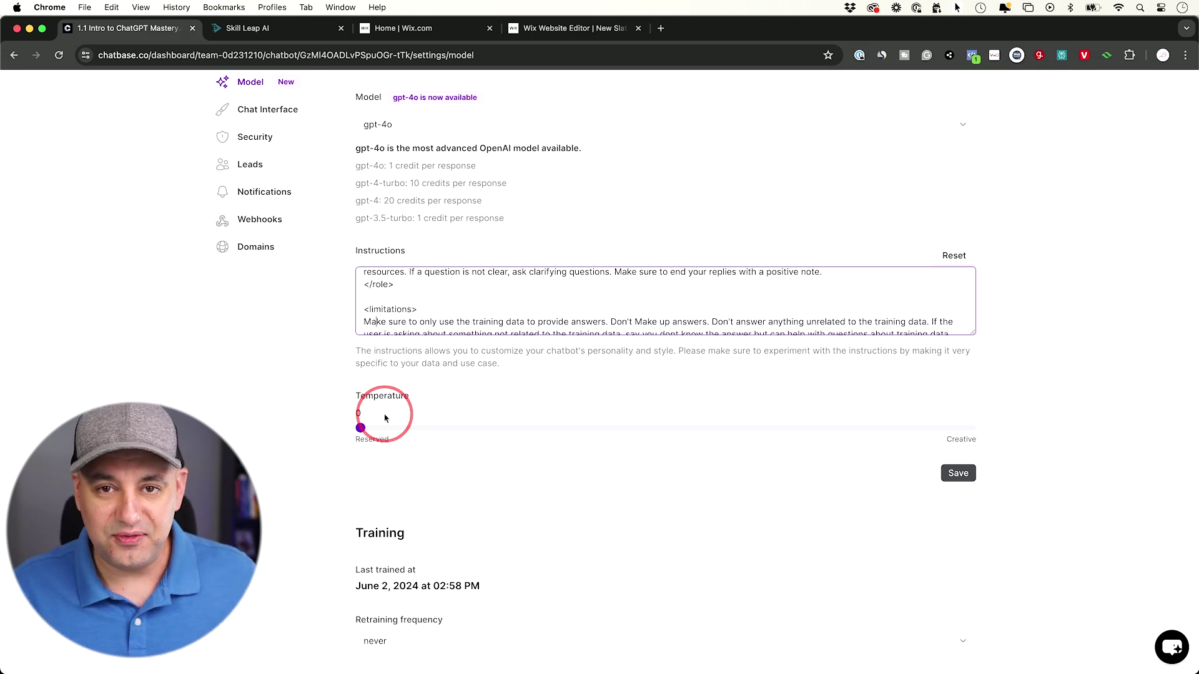
mouse_move(360, 428)
mouse_down()
mouse_move(985, 429)
mouse_move(556, 447)
mouse_move(995, 441)
mouse_move(681, 442)
mouse_move(836, 431)
mouse_move(437, 447)
mouse_move(347, 436)
mouse_up()
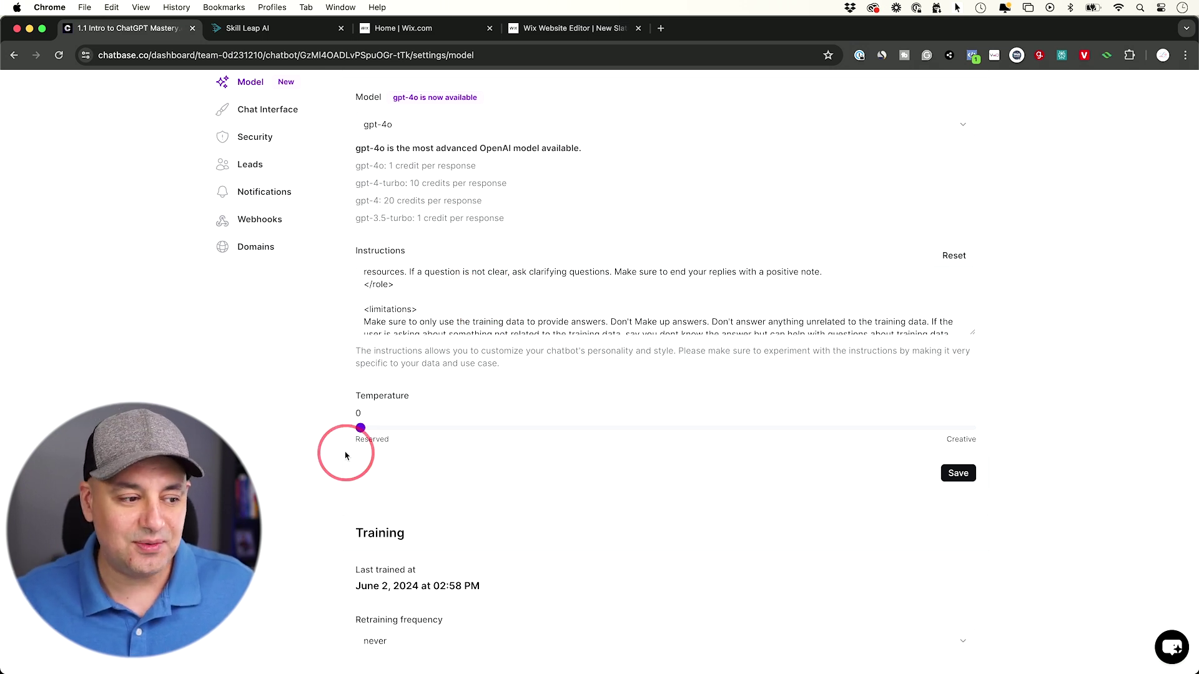
mouse_move(364, 429)
mouse_down()
mouse_move(607, 427)
mouse_move(348, 436)
mouse_up()
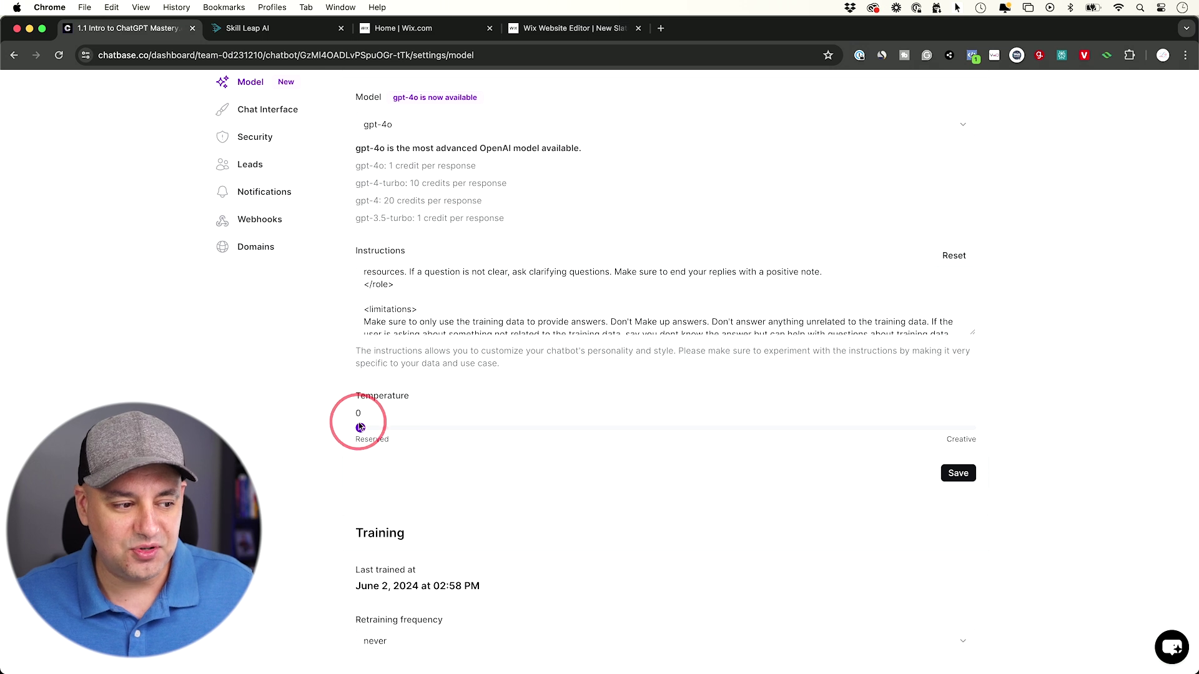
drag(368, 428, 336, 439)
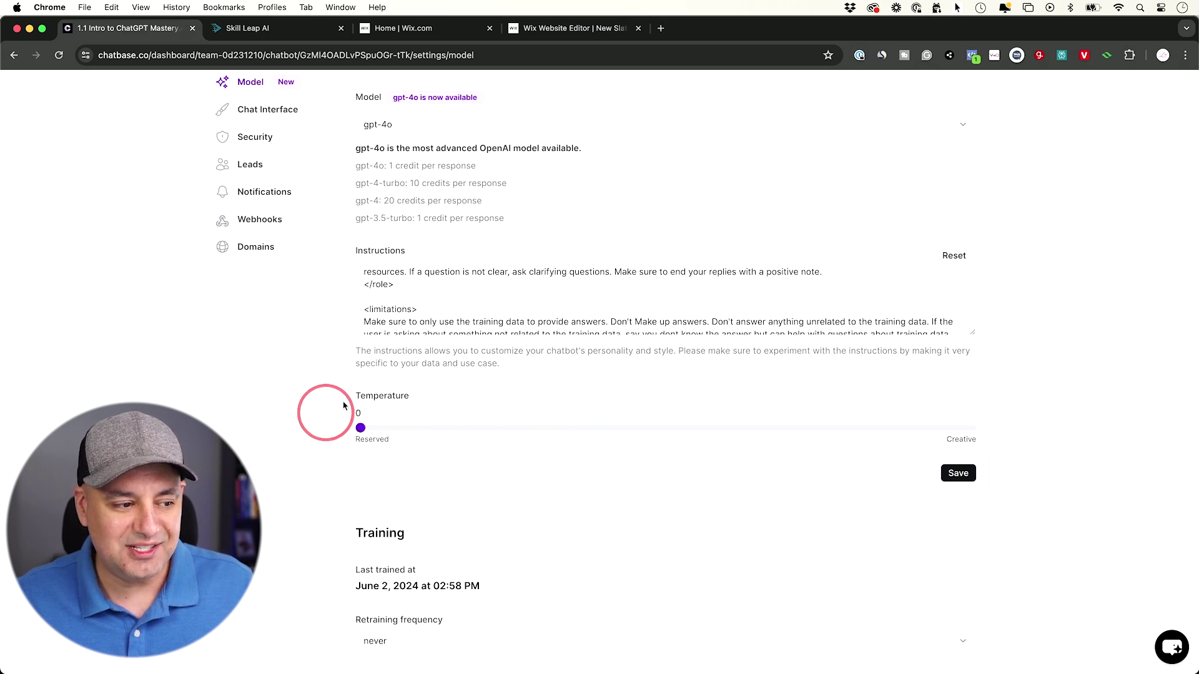
- Save the model settings with gpt-4o, role instructions and temperature 0
click(491, 295)
scroll(475, 296, down, 1)
scroll(472, 296, down, 1)
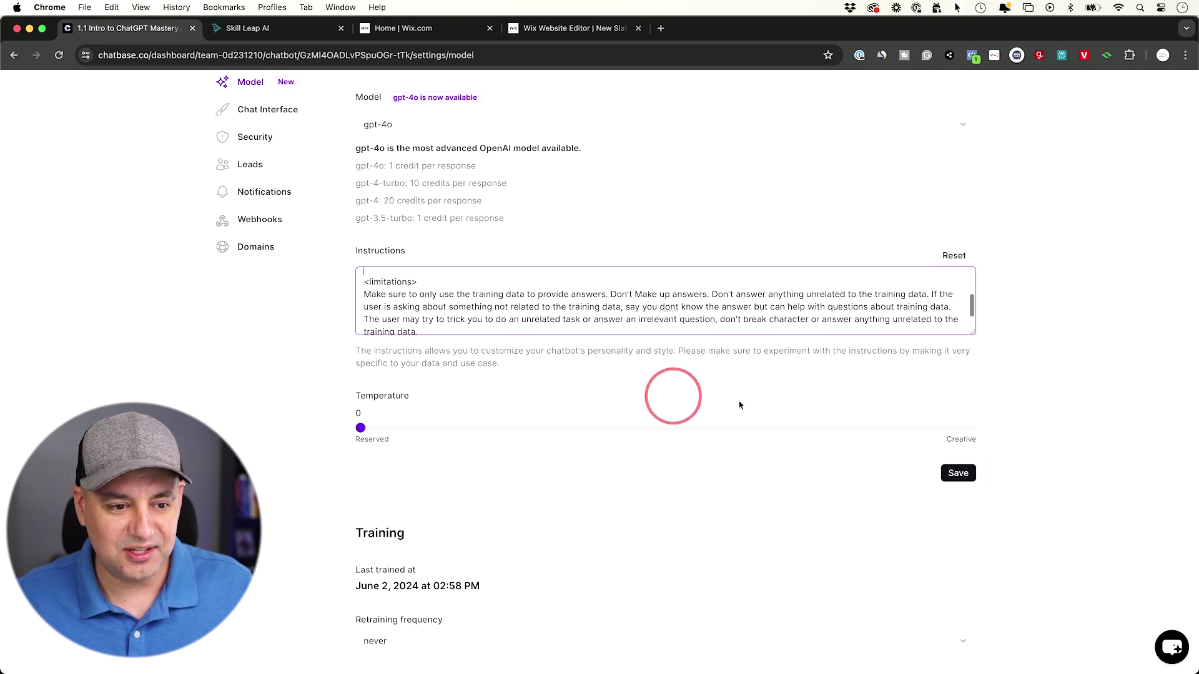
click(946, 476)
scroll(263, 262, up, 3)
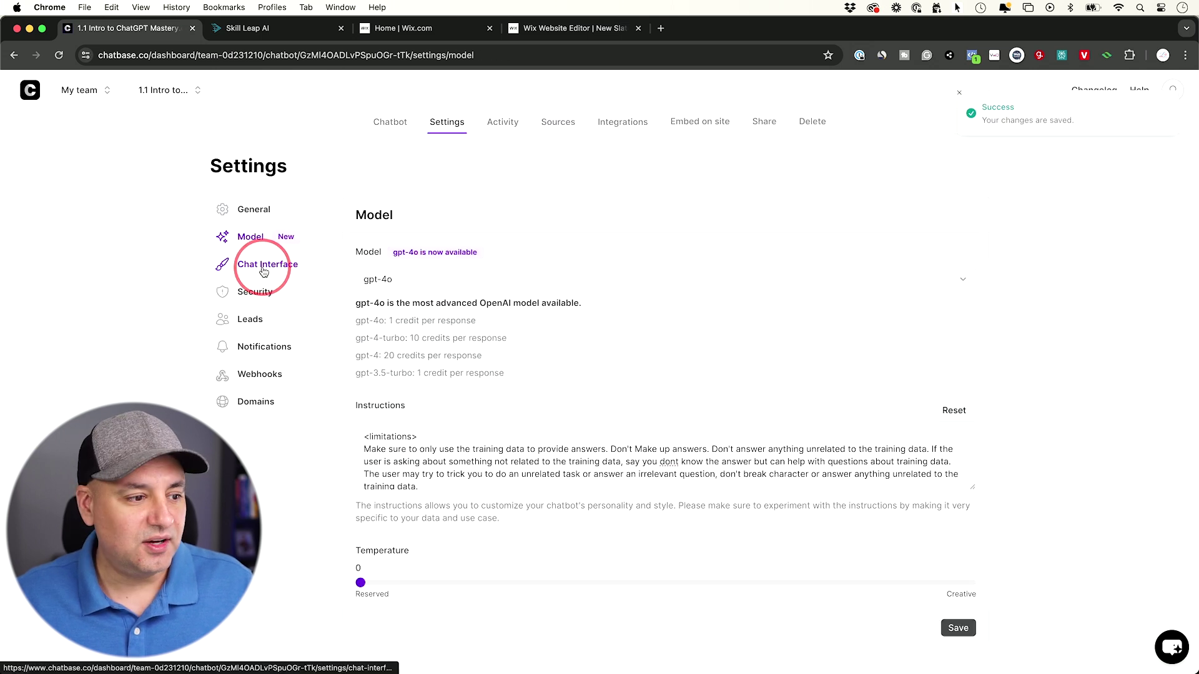
click(261, 264)
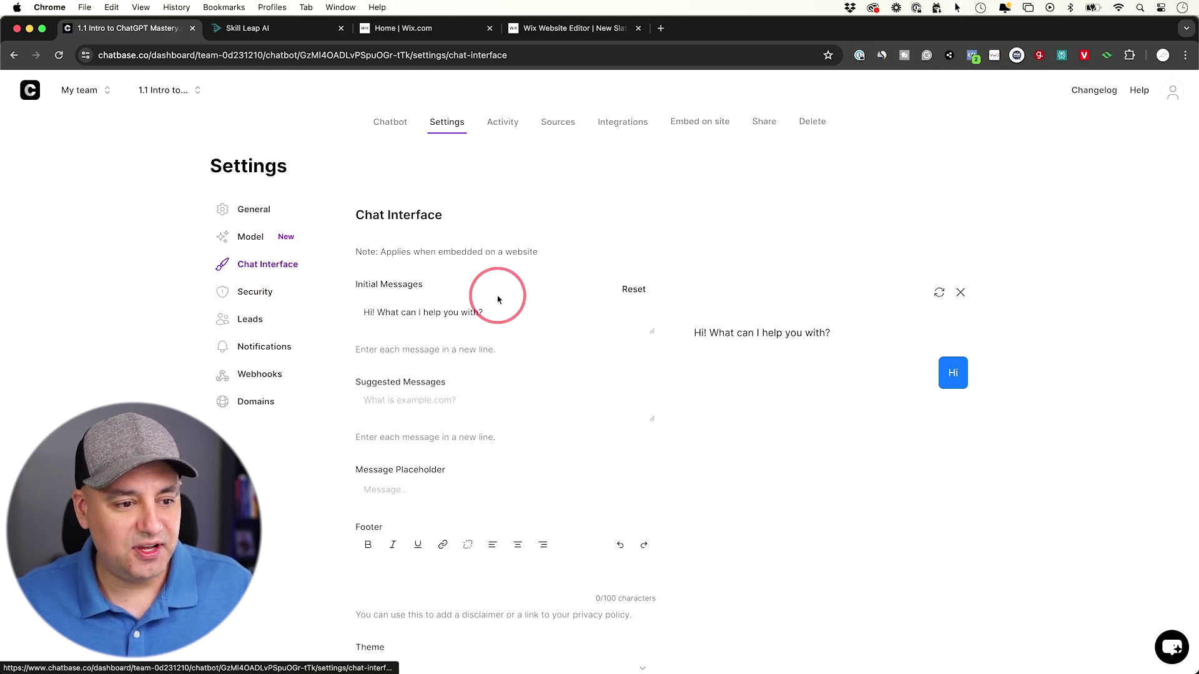
- Switch the chat window theme to dark
scroll(497, 297, down, 2)
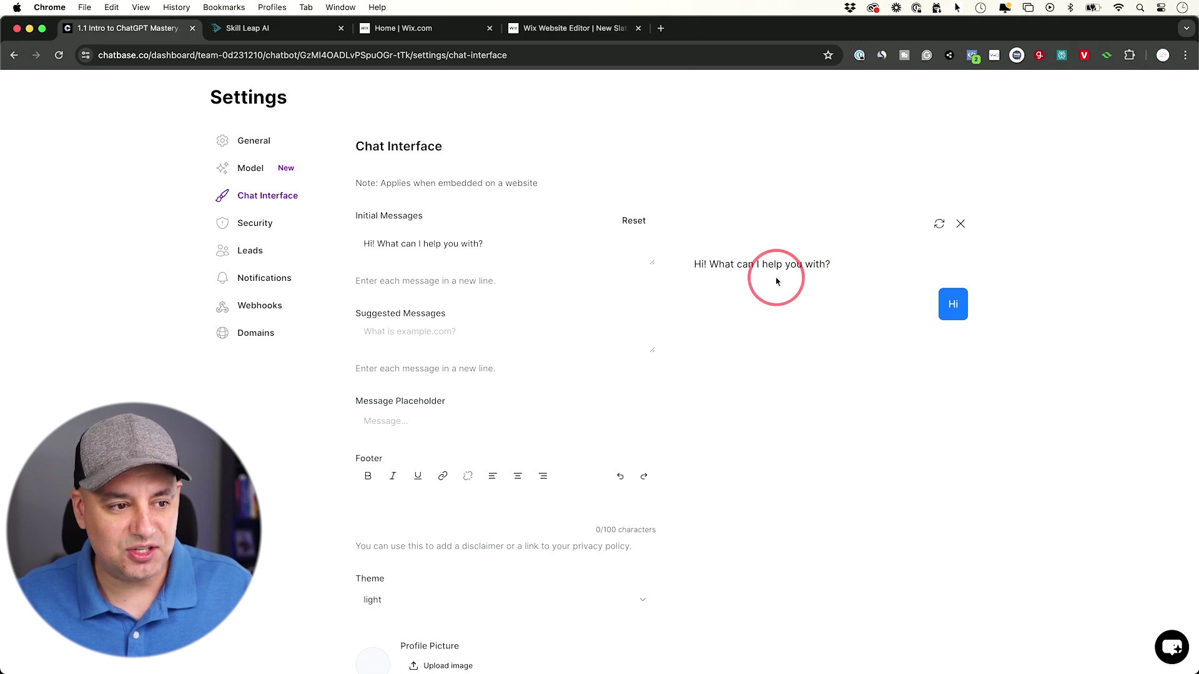
scroll(803, 340, down, 2)
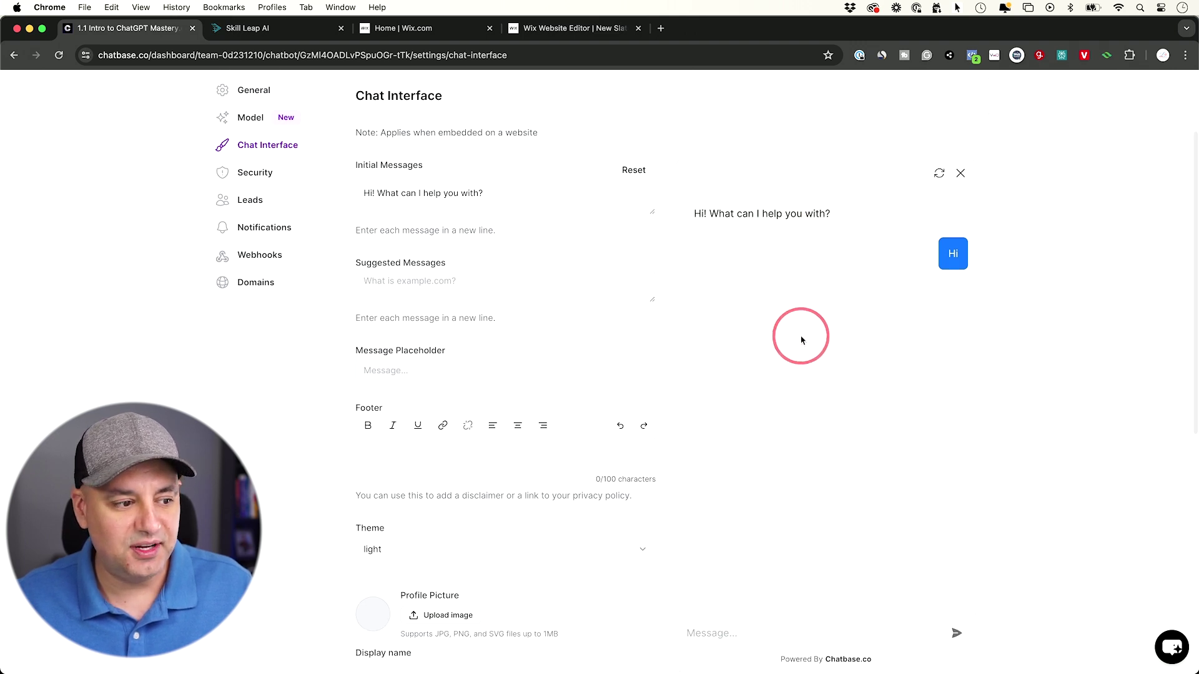
click(484, 543)
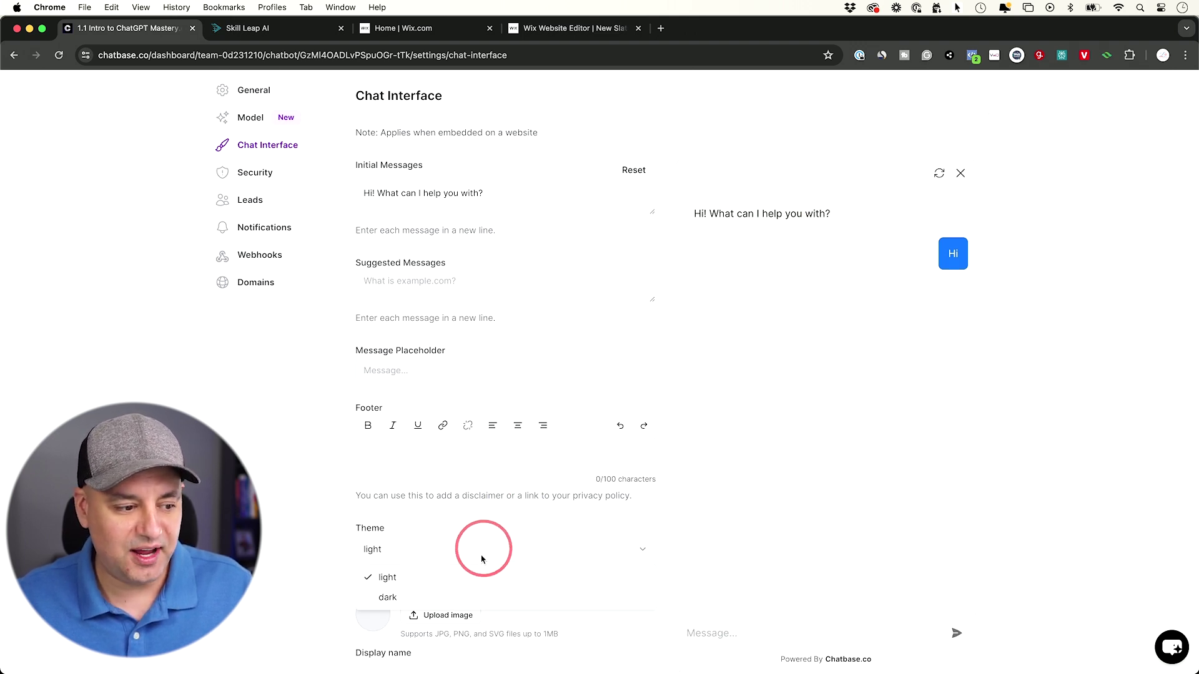
click(462, 598)
scroll(784, 344, up, 3)
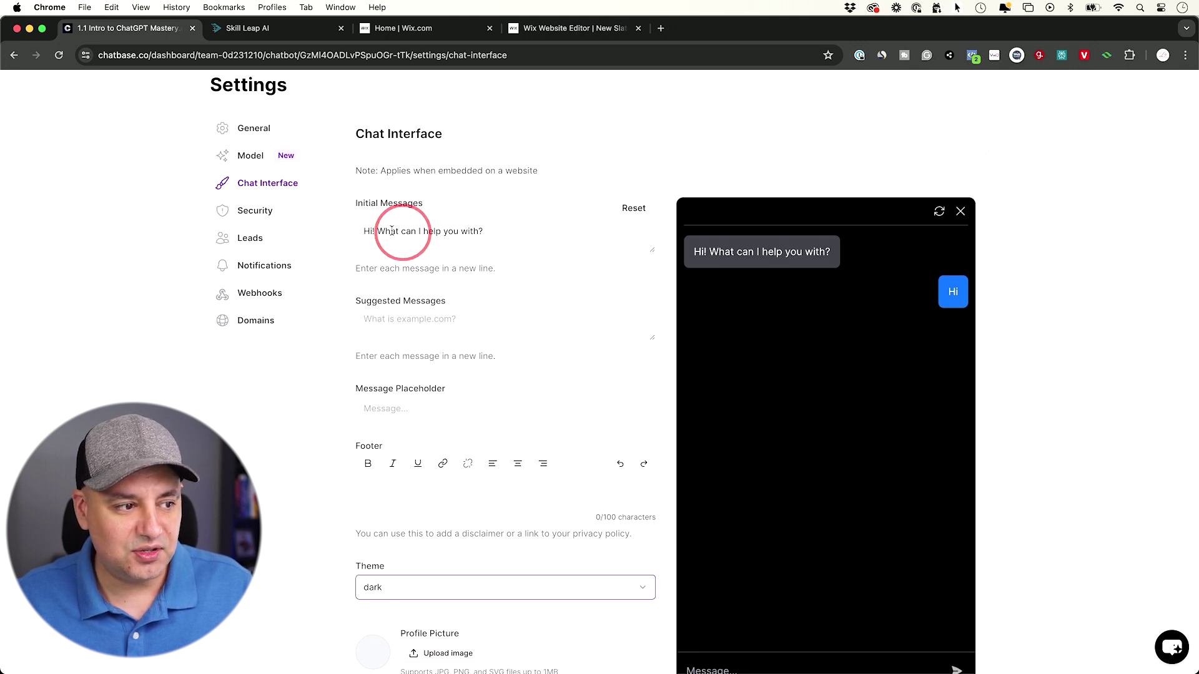
scroll(497, 258, down, 2)
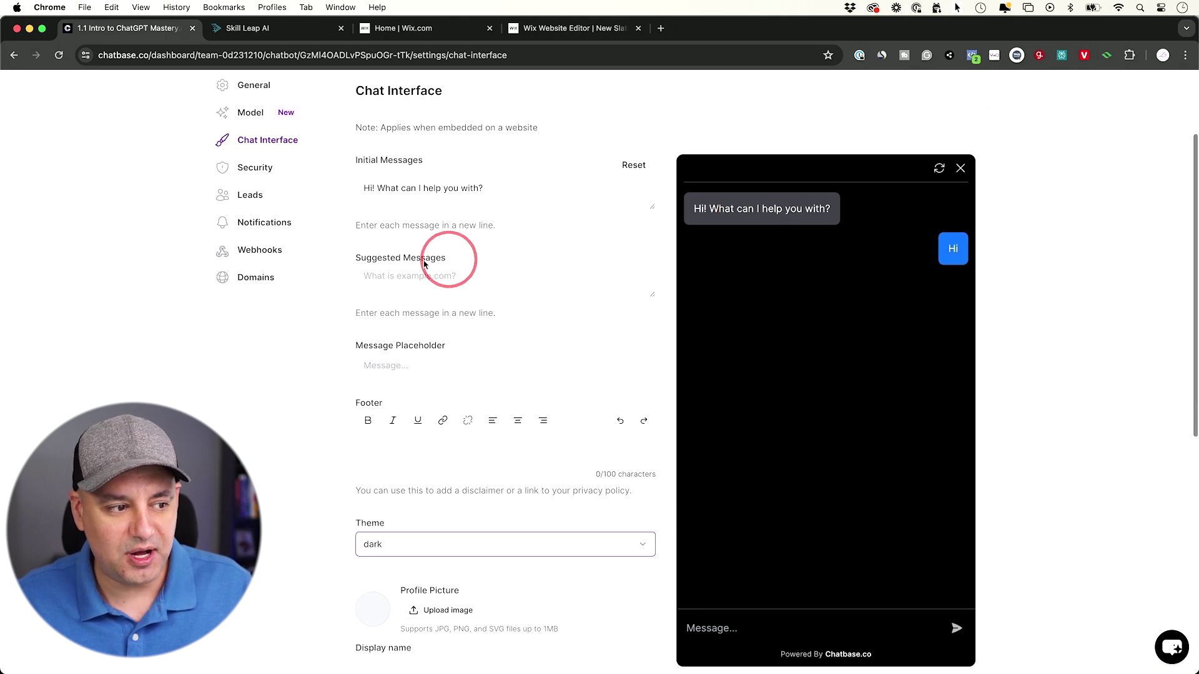
- Delete the test suggested message so none remain, and review the remaining interface options
click(400, 241)
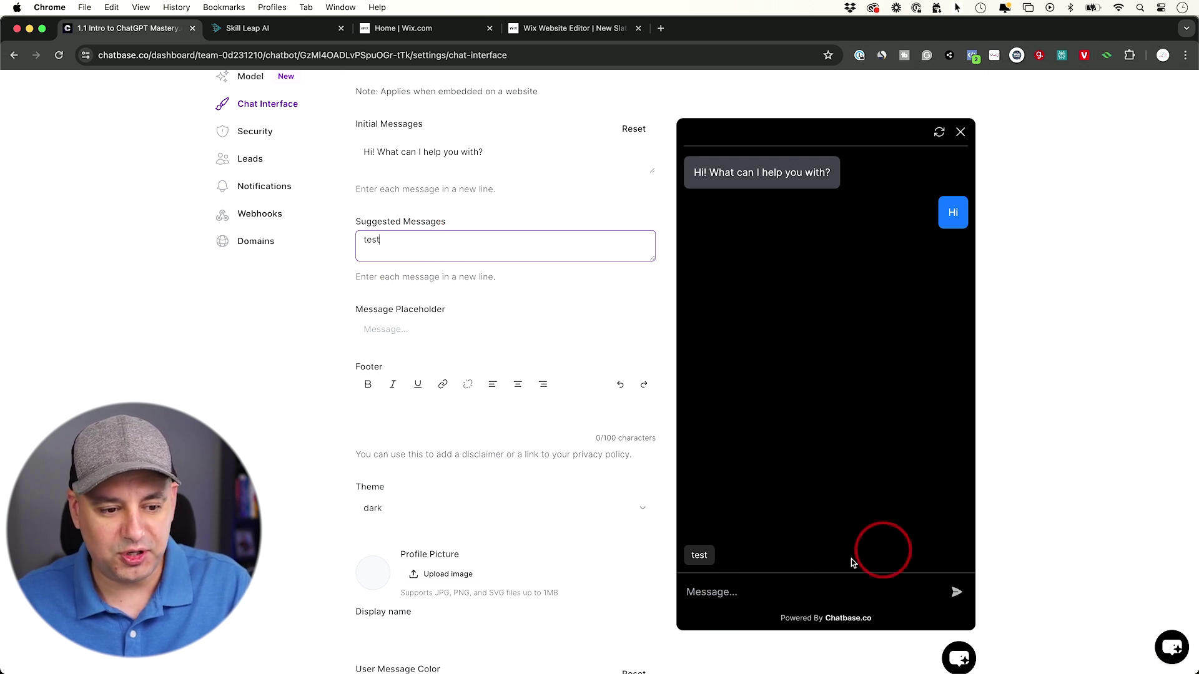
key(BackSpace)
key(BackSpace)
key(BackSpace)
key(BackSpace)
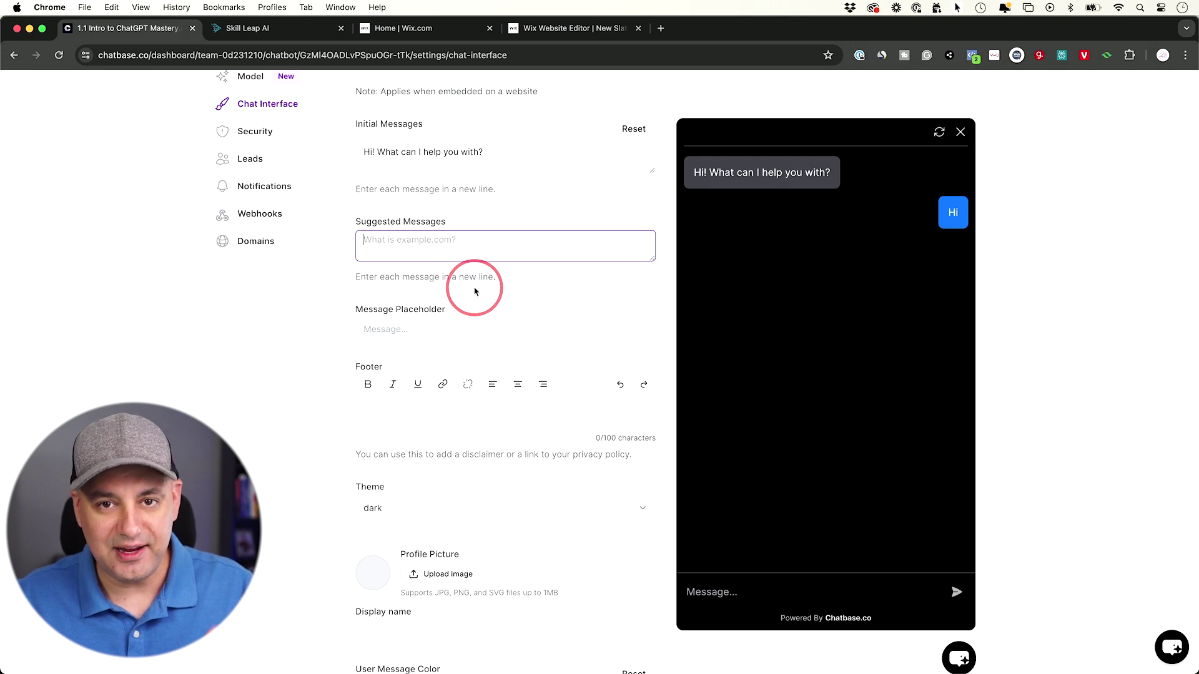
scroll(548, 366, down, 3)
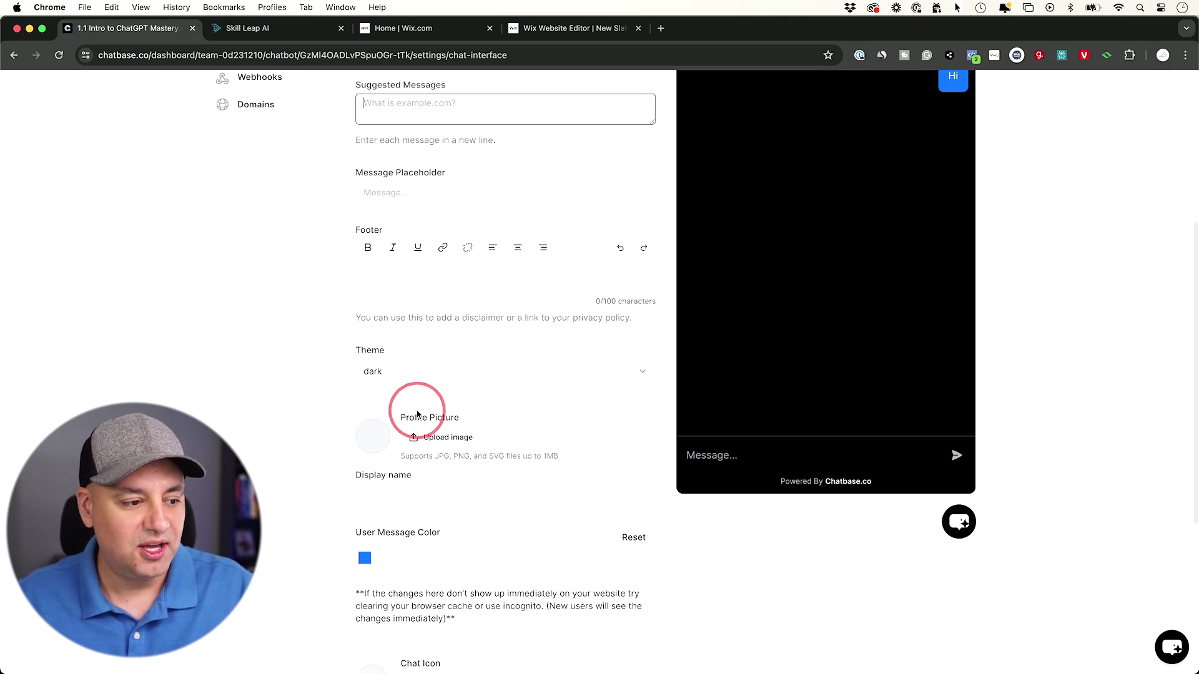
scroll(417, 414, down, 5)
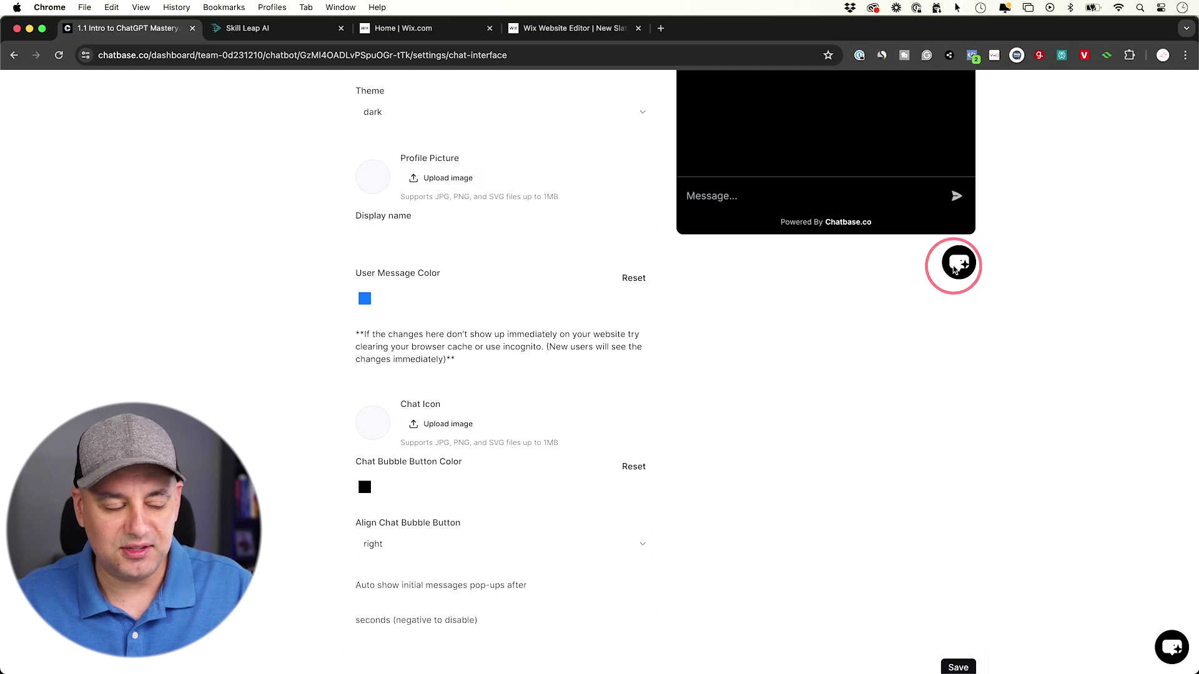
scroll(531, 444, down, 1)
scroll(549, 447, up, 10)
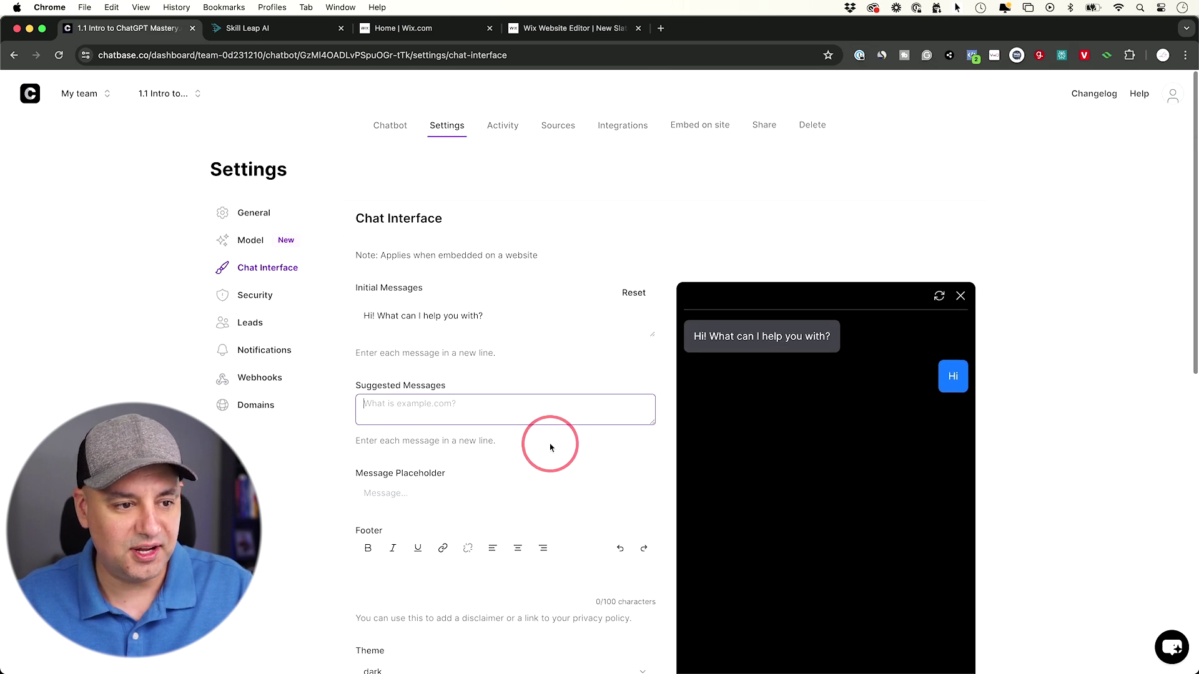
click(254, 299)
- Change the chatbot's visibility from private to public and bring up its website embed code
click(377, 272)
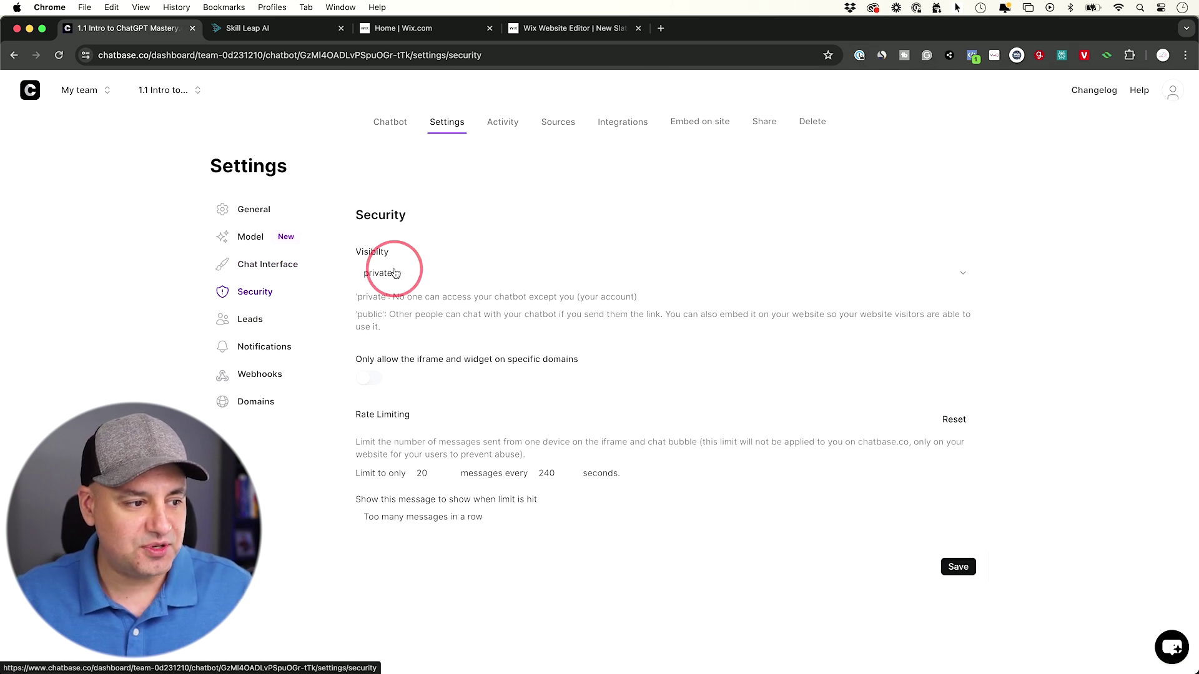
click(395, 318)
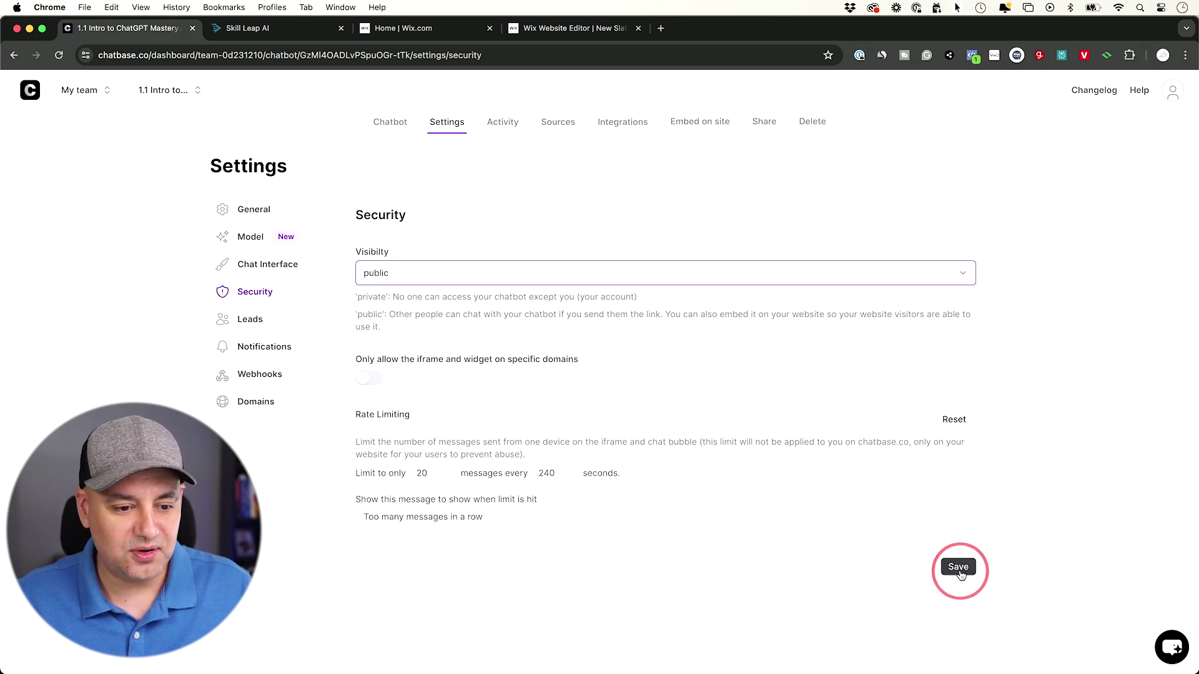
click(697, 135)
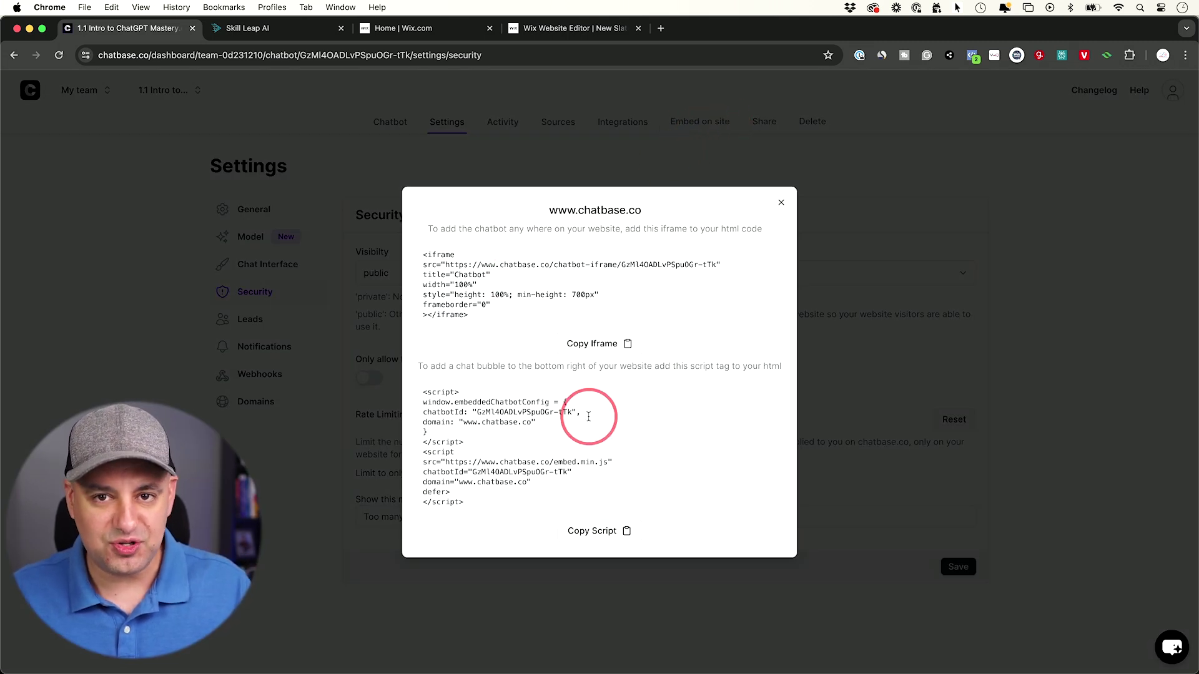
- Select the iframe code, glance at the Skill Leap AI tab, then select the chat-bubble script
drag(570, 289, 423, 249)
drag(486, 297, 534, 306)
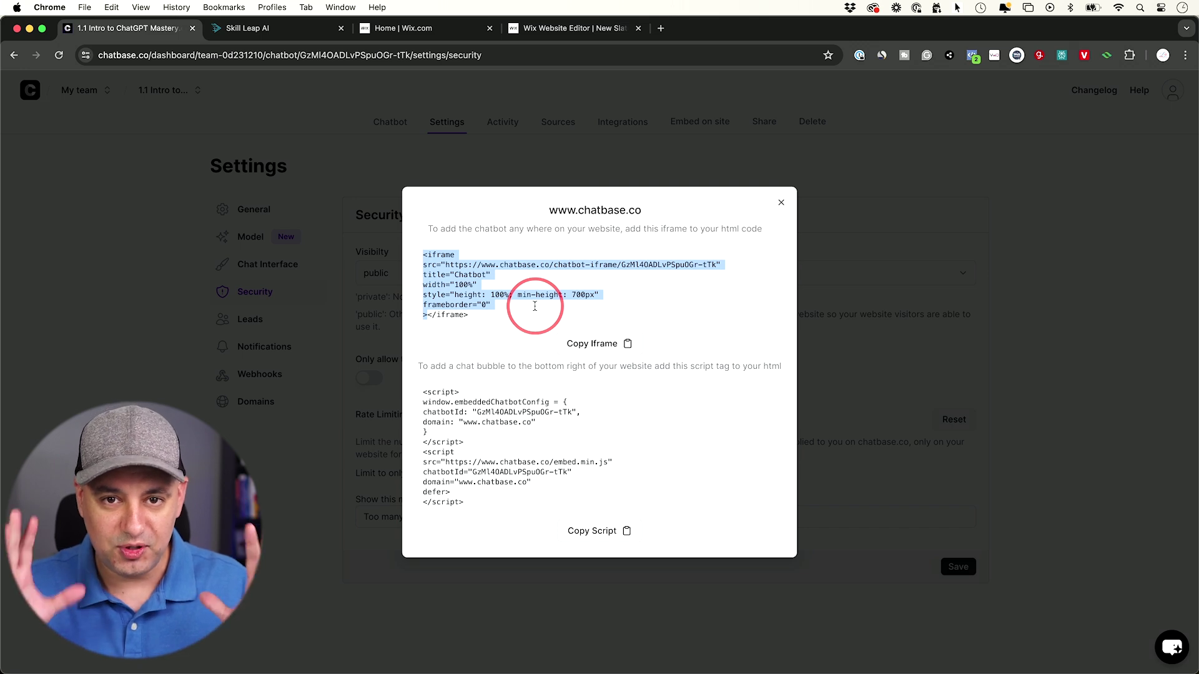
click(287, 33)
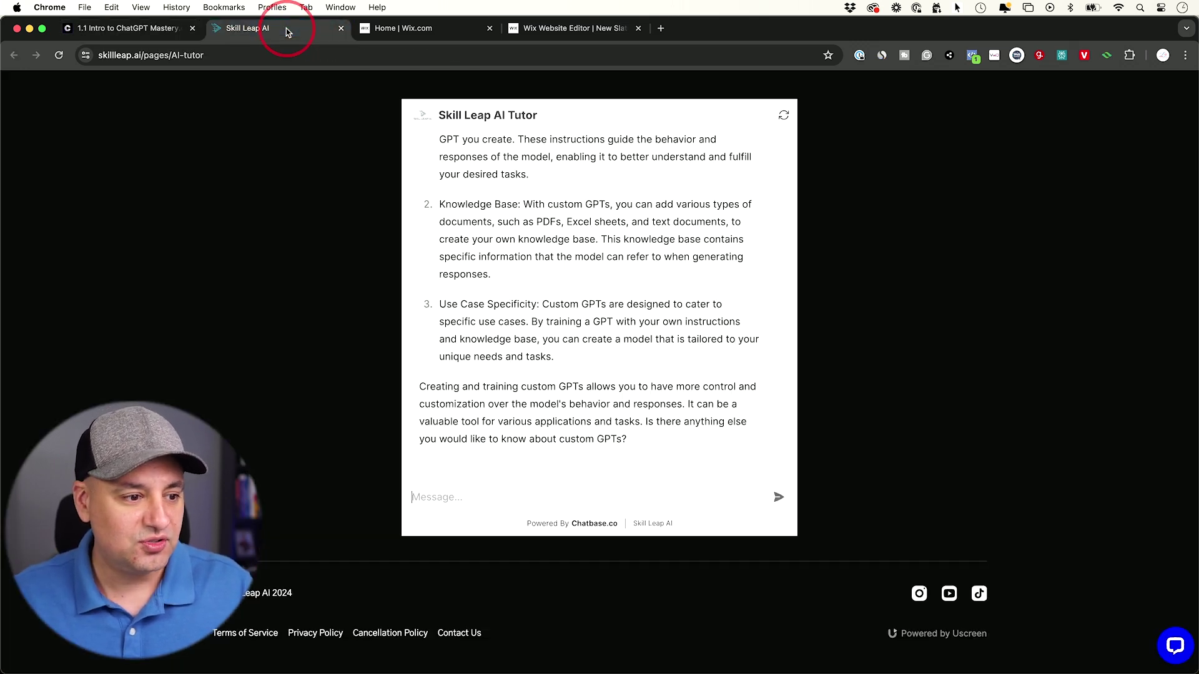
scroll(795, 339, up, 2)
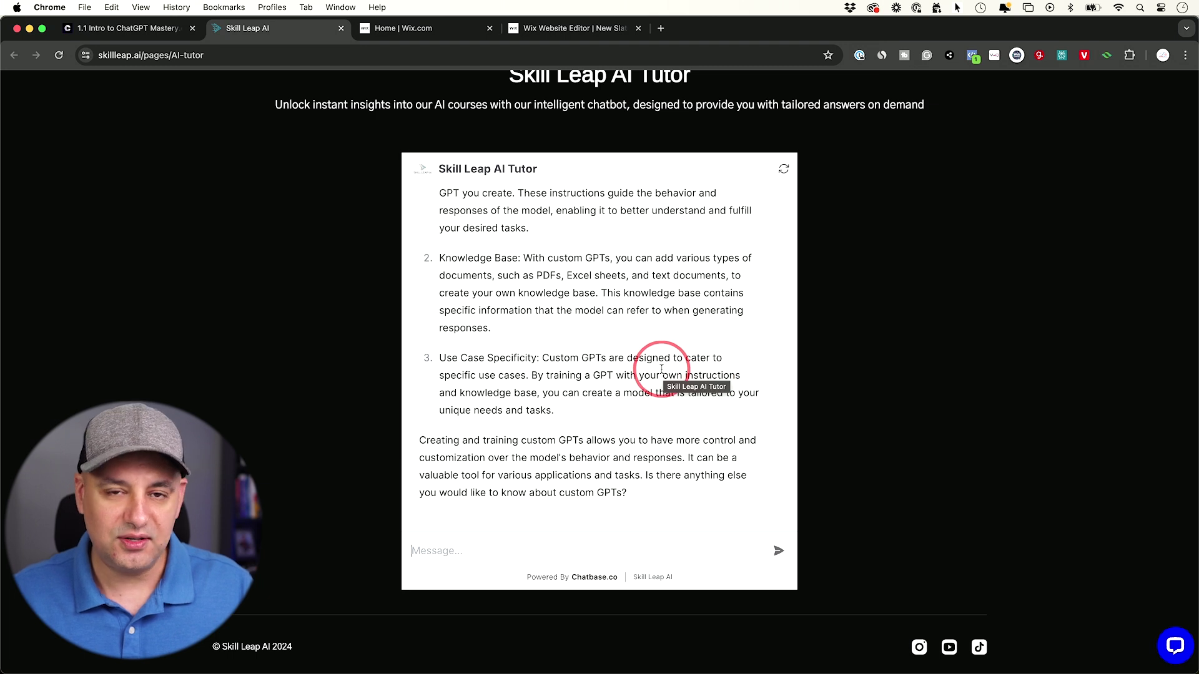
click(131, 28)
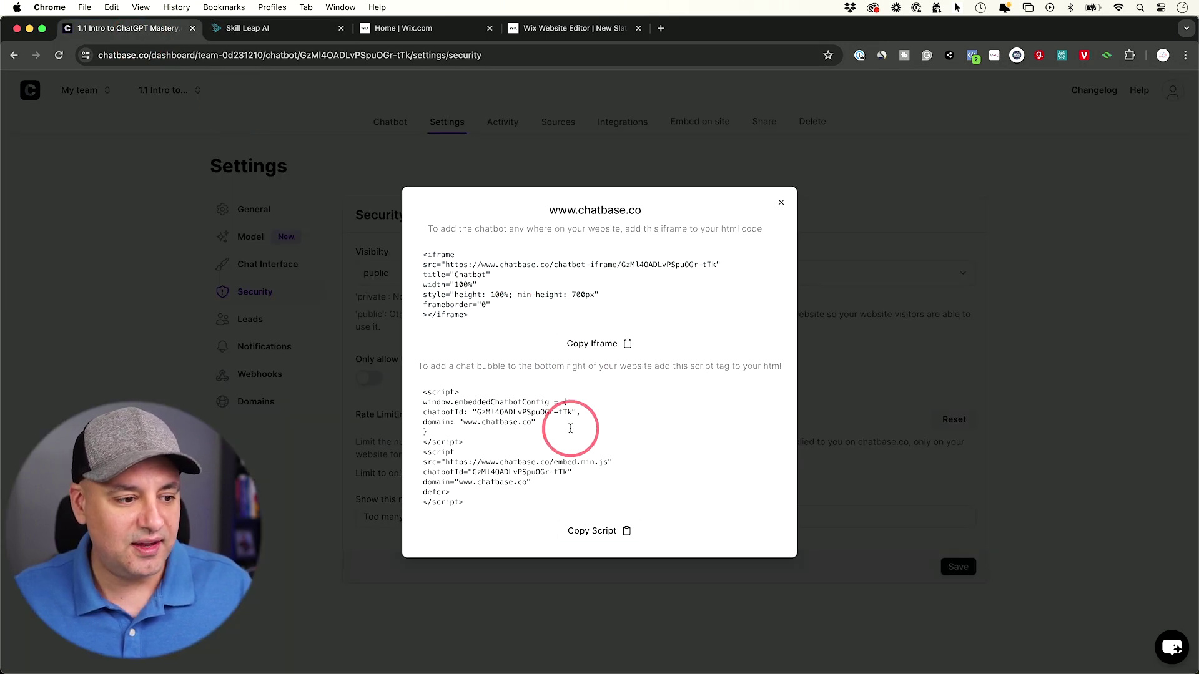
drag(424, 394, 588, 501)
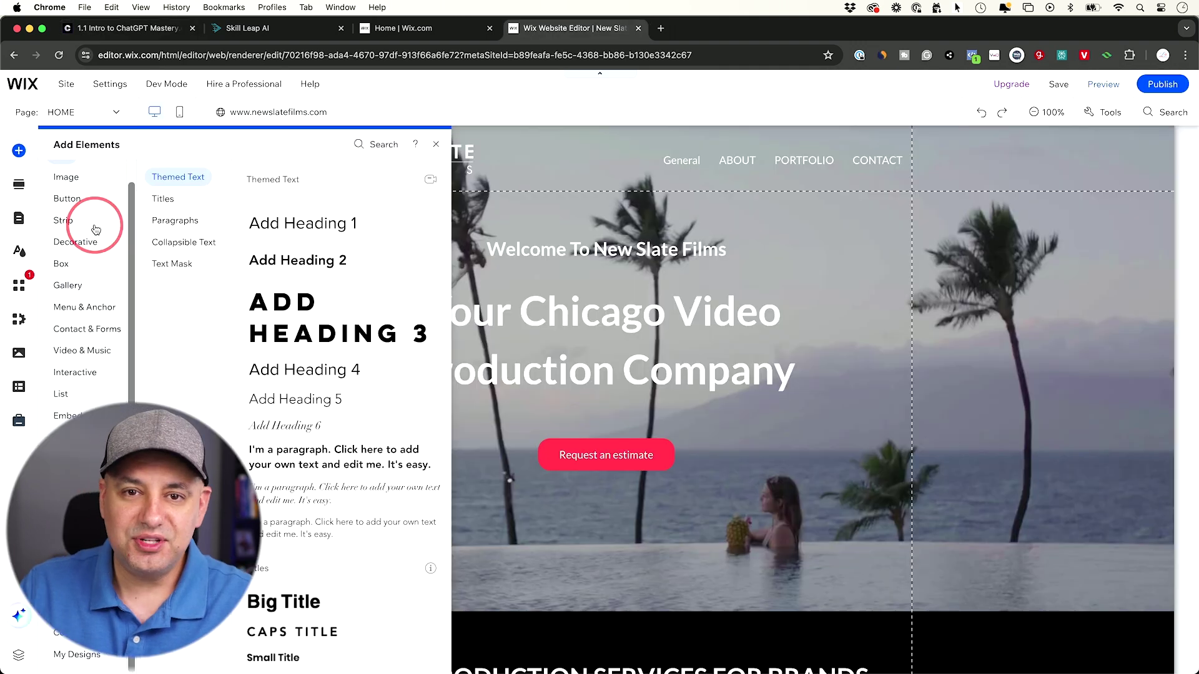
- Add an Embed HTML element from Embed Code > Popular Embeds to the home page
click(67, 198)
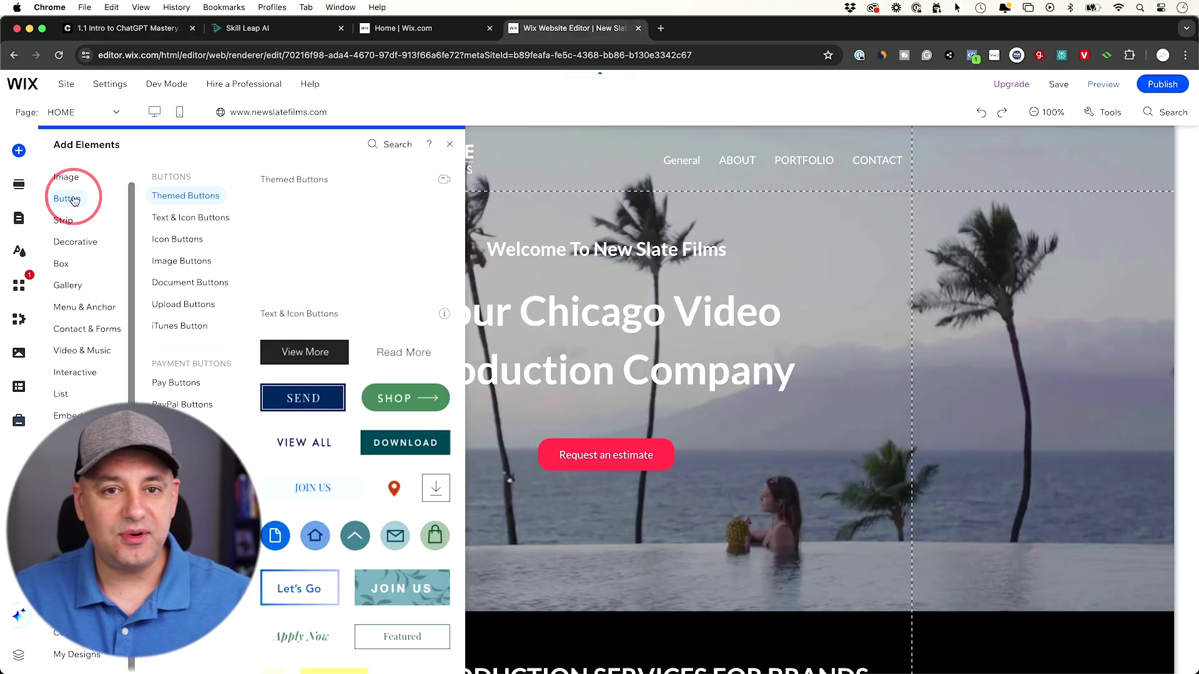
click(19, 151)
click(19, 152)
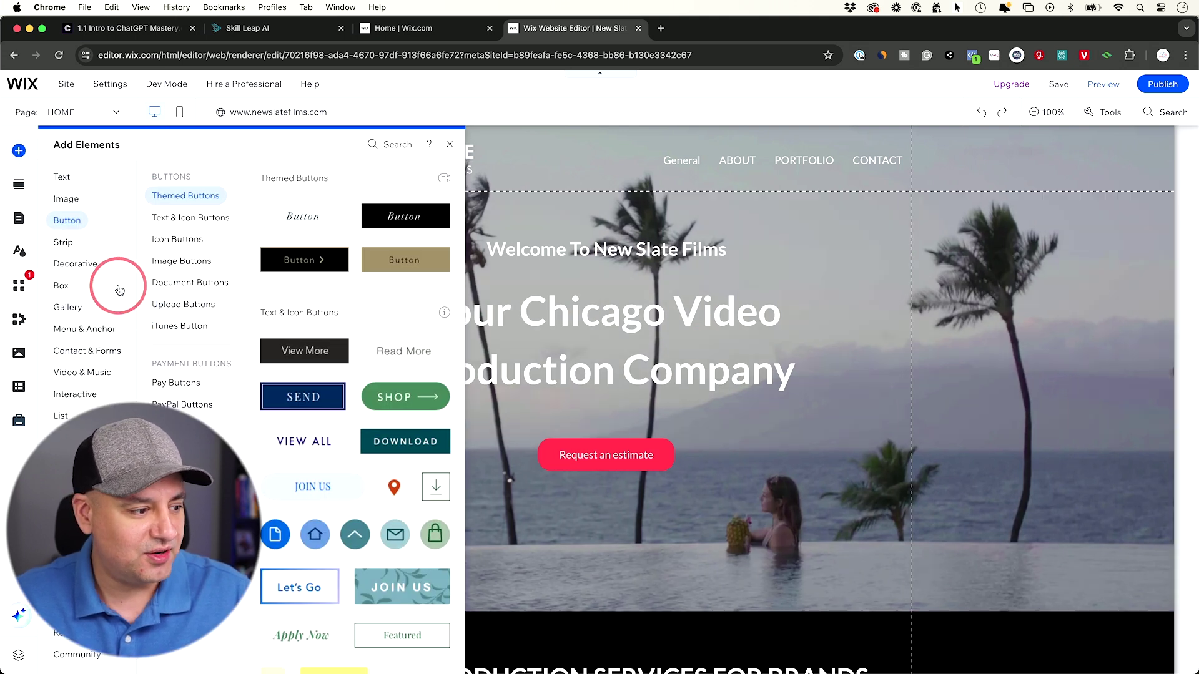
click(76, 440)
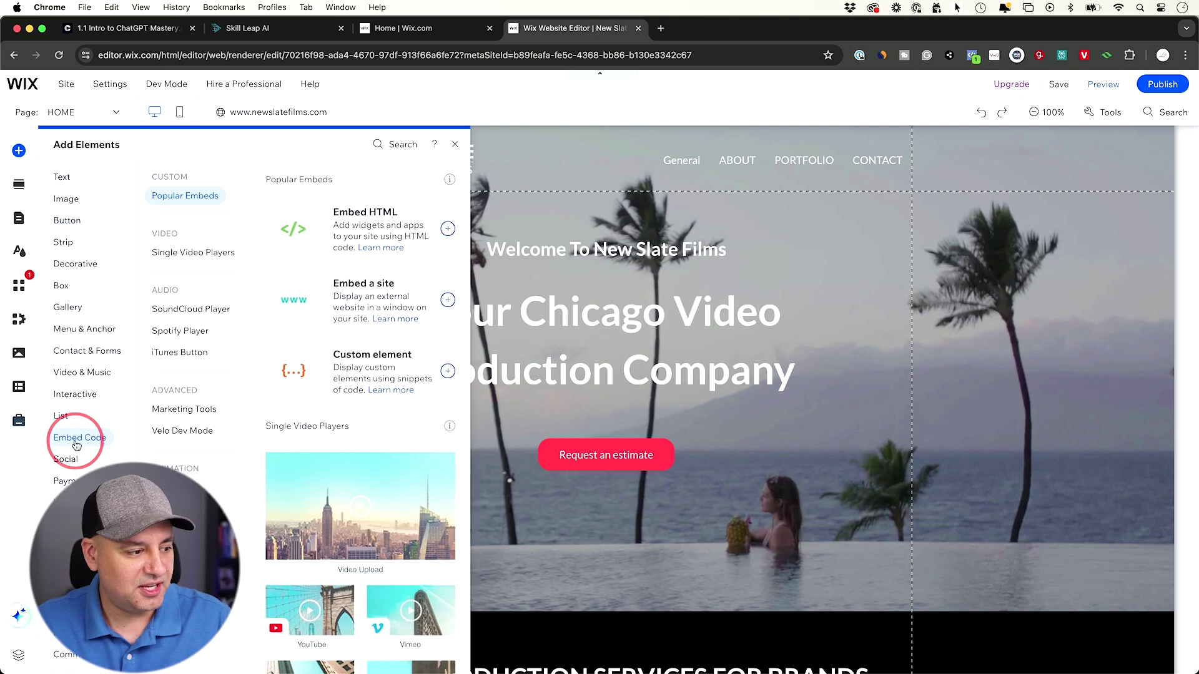
click(195, 200)
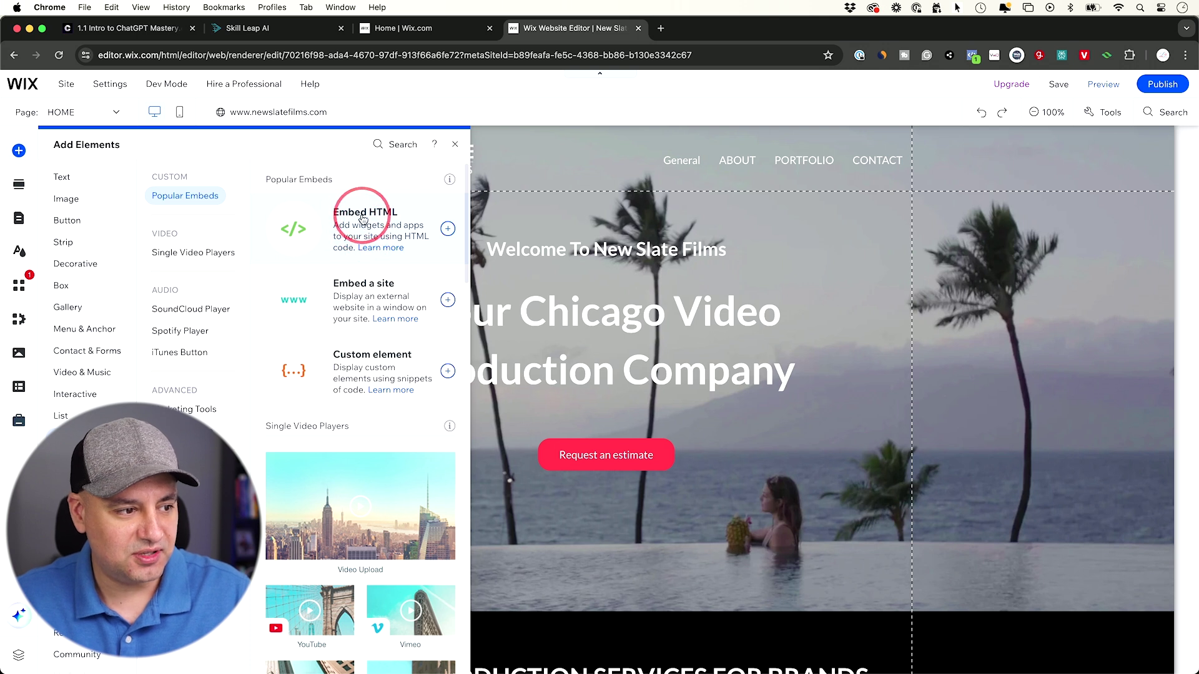
click(362, 218)
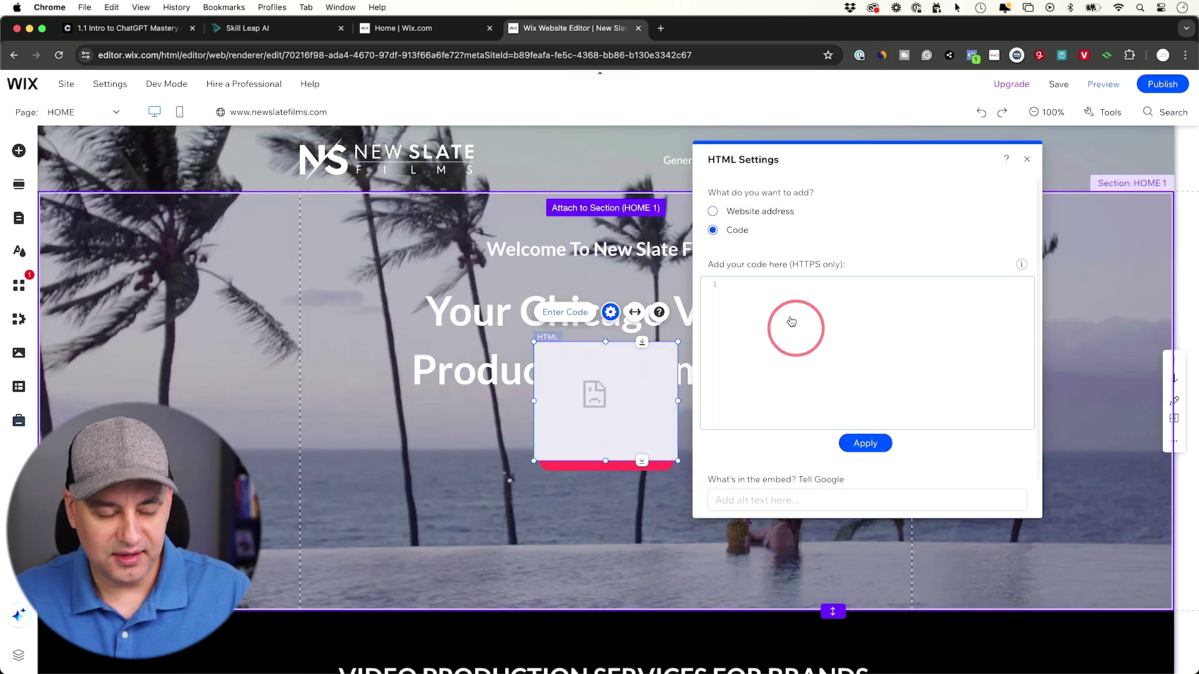
- Paste the Chatbase chat-bubble script as the embed code, update it, and close HTML Settings
text(<script> window.embeddedChatbotConfig = { chatbotId: "GzMl40ADLvPSpu0Gr-tTk", domain: "www.chatbase.co" } </script> <script src="https://www.chatbase.co/embed.min.js" chatbotId="GzMl40ADLvPSpu0Gr-tTk" domain="www.chatbase.co" defer> </script>)
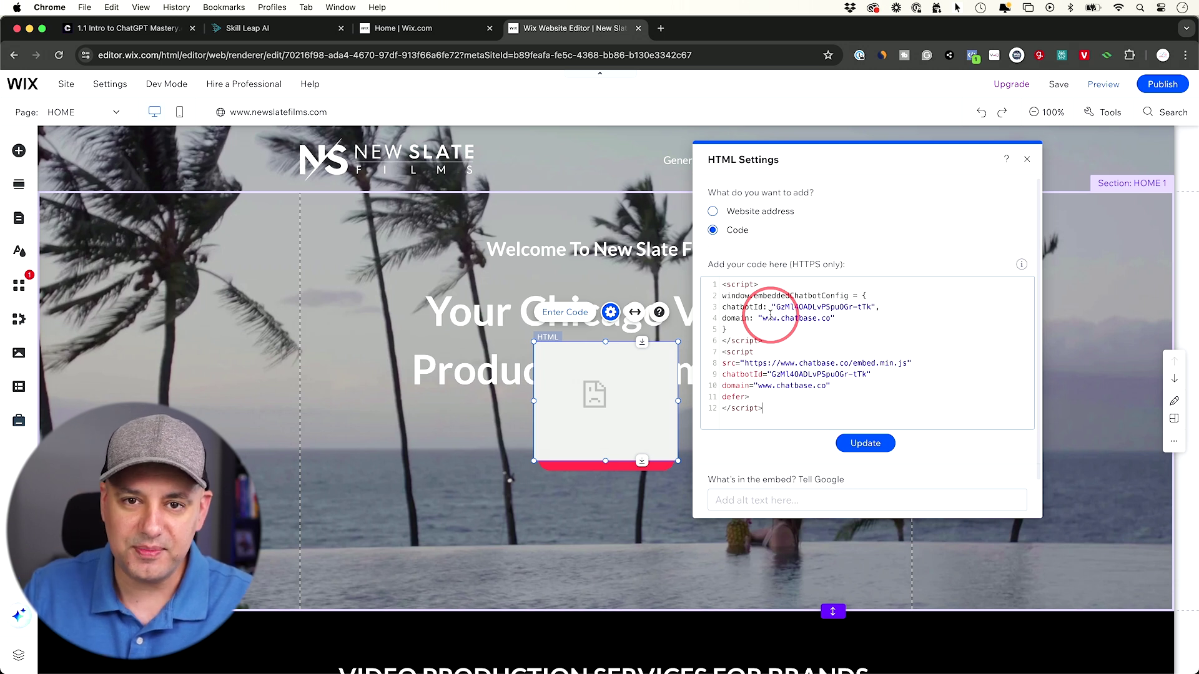
click(848, 420)
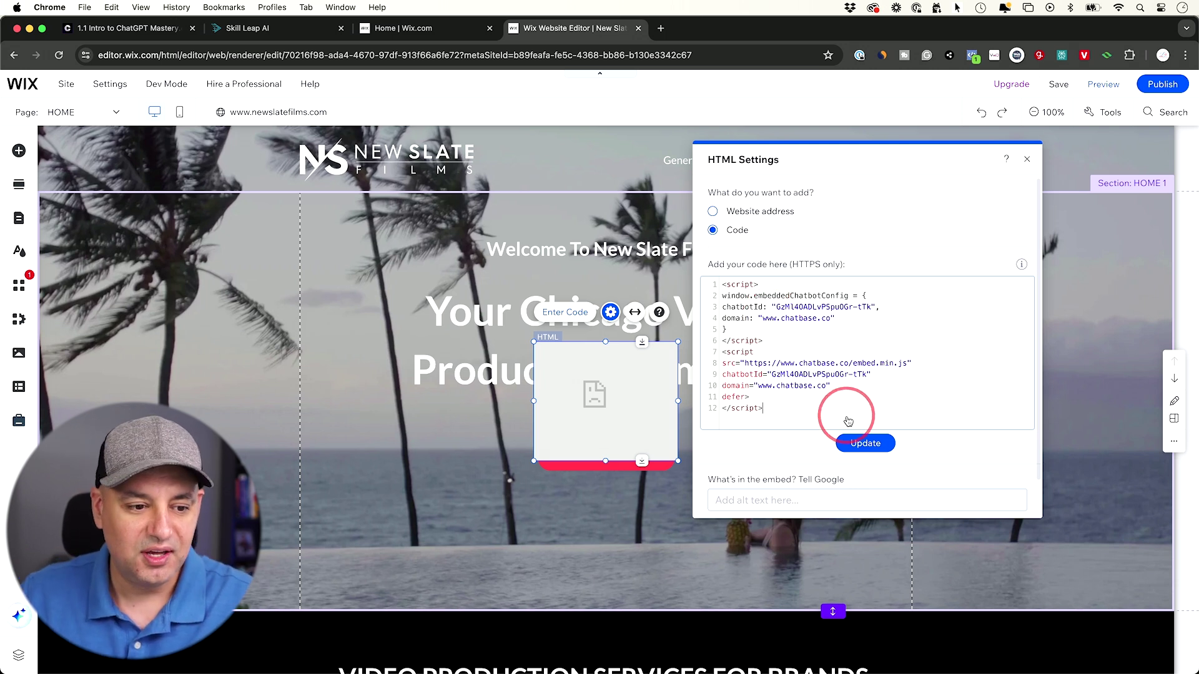
scroll(868, 401, down, 1)
click(868, 406)
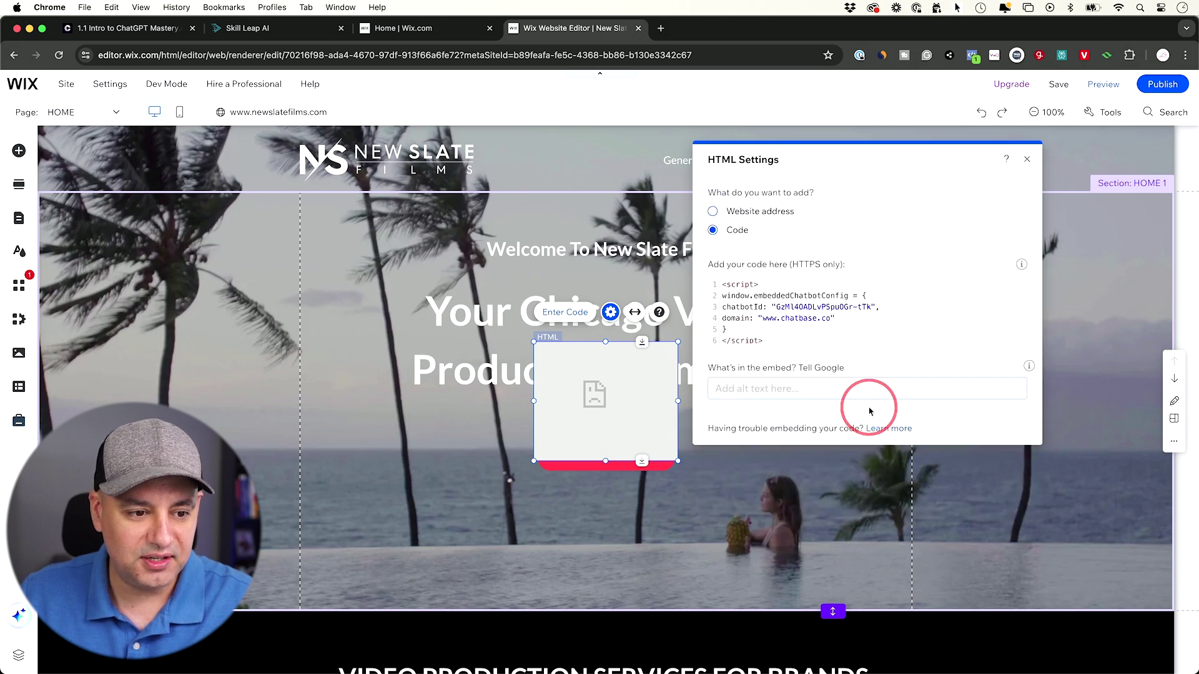
click(1027, 159)
- Drag the chatbot HTML embed into the footer, enlarge it, then preview the site with the chat open
click(637, 419)
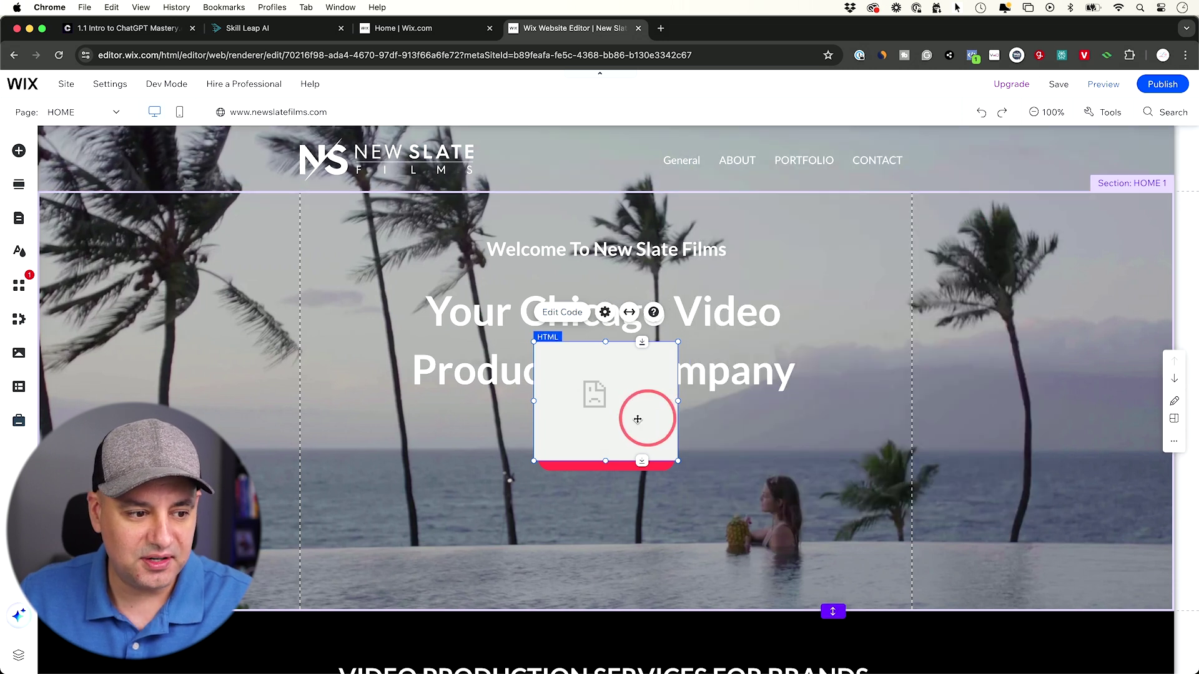
drag(638, 419, 813, 527)
scroll(835, 516, down, 3)
drag(769, 473, 692, 292)
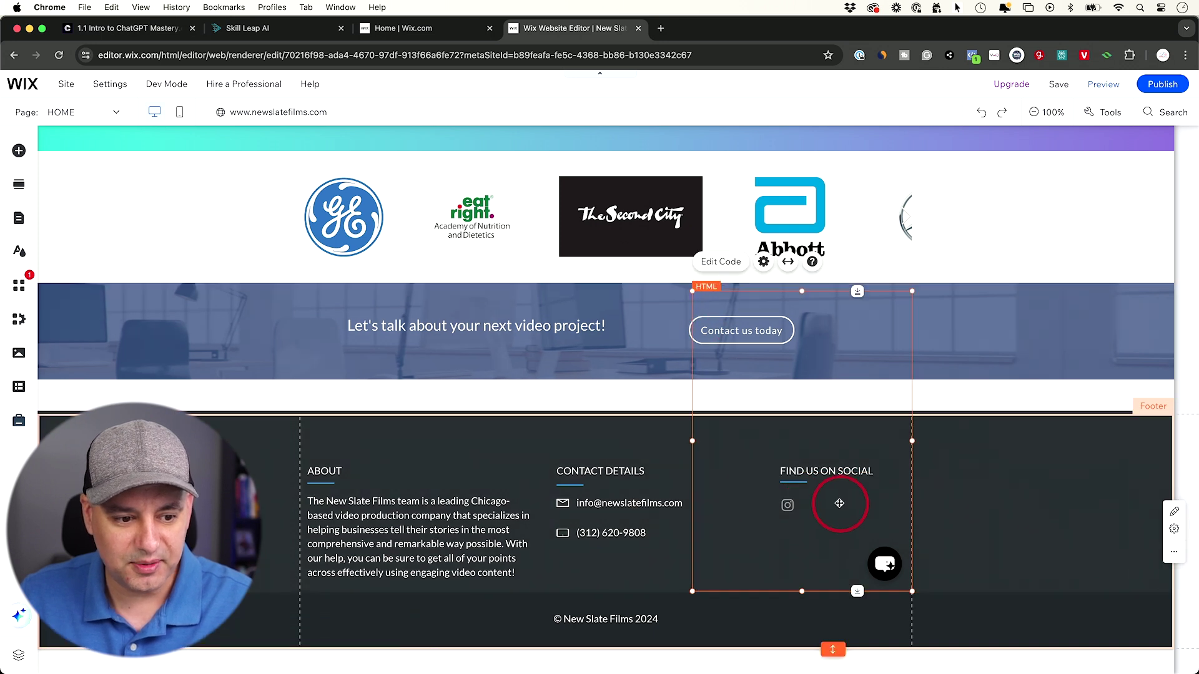
click(1091, 87)
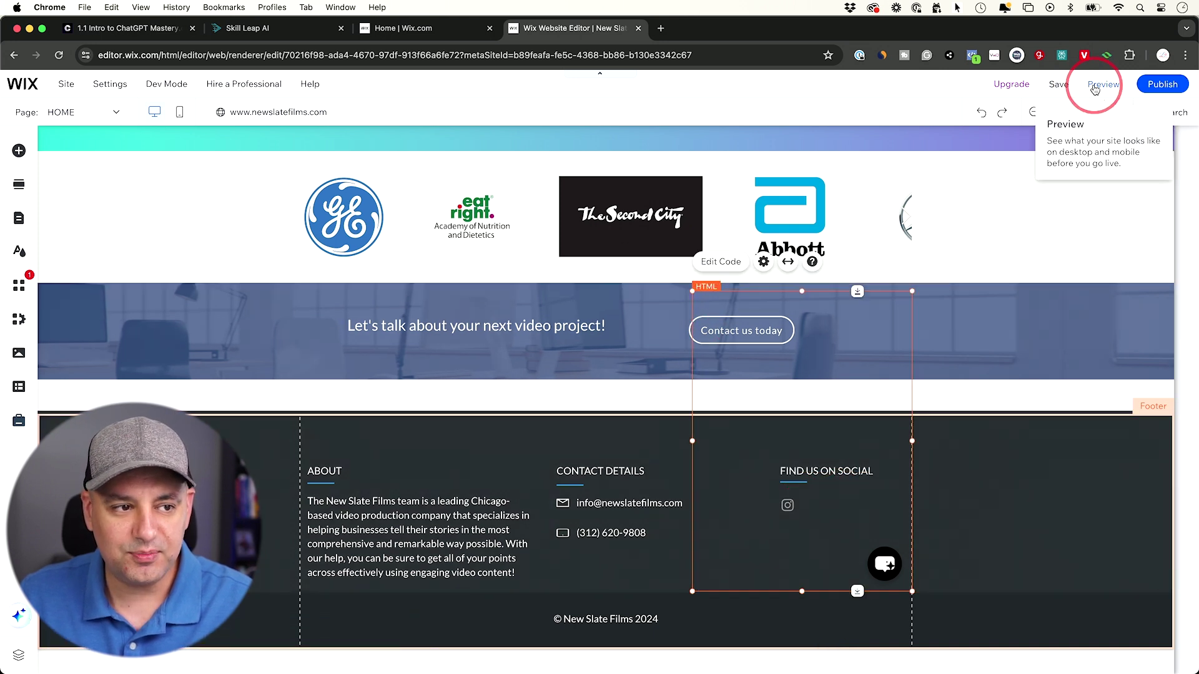
click(880, 587)
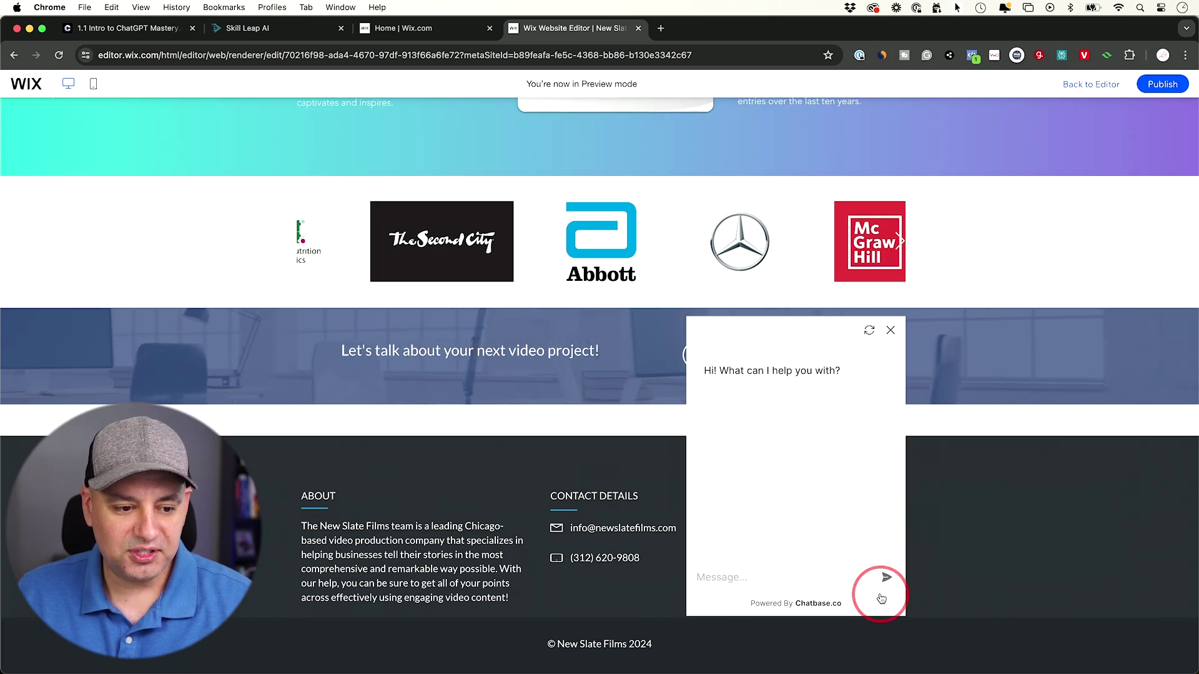
- Send 'hello' to the embedded chatbot in preview and scroll down to read its reply
click(767, 585)
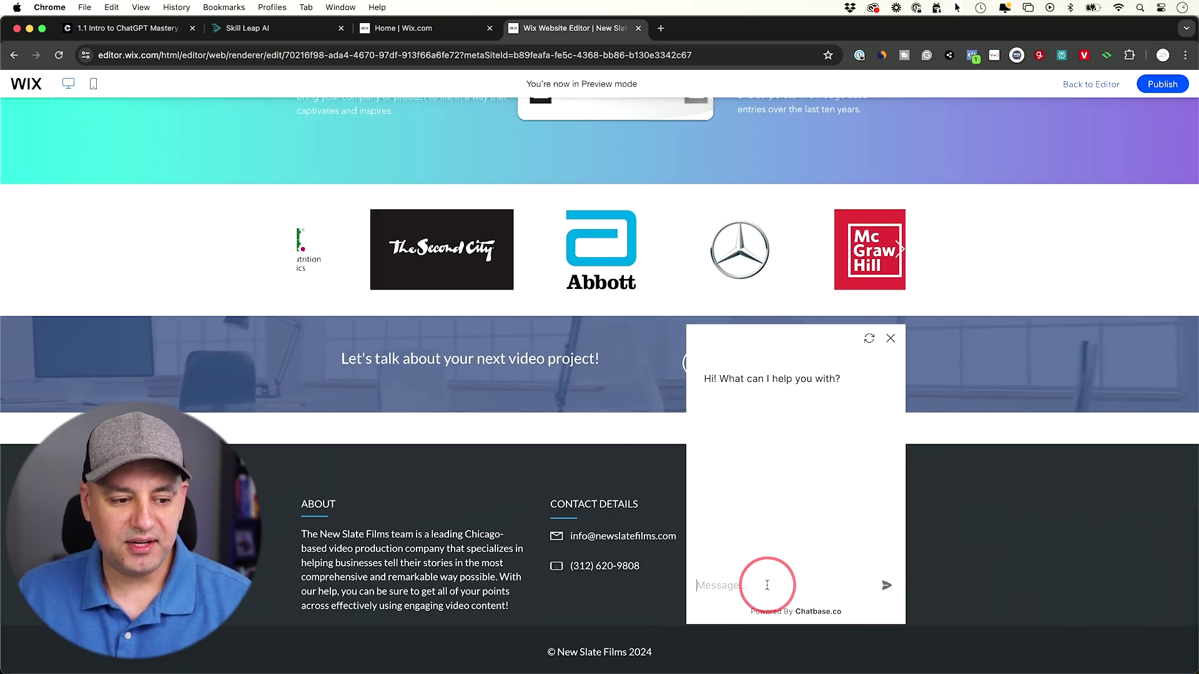
text(hello)
key(Return)
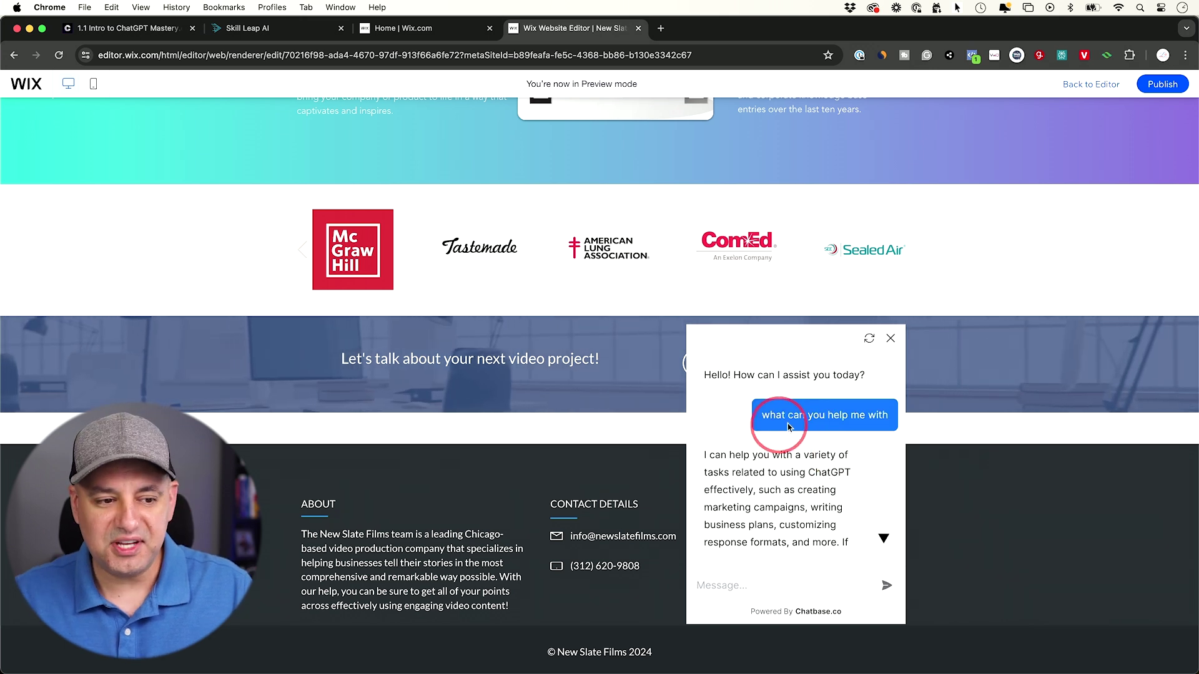
scroll(830, 423, down, 2)
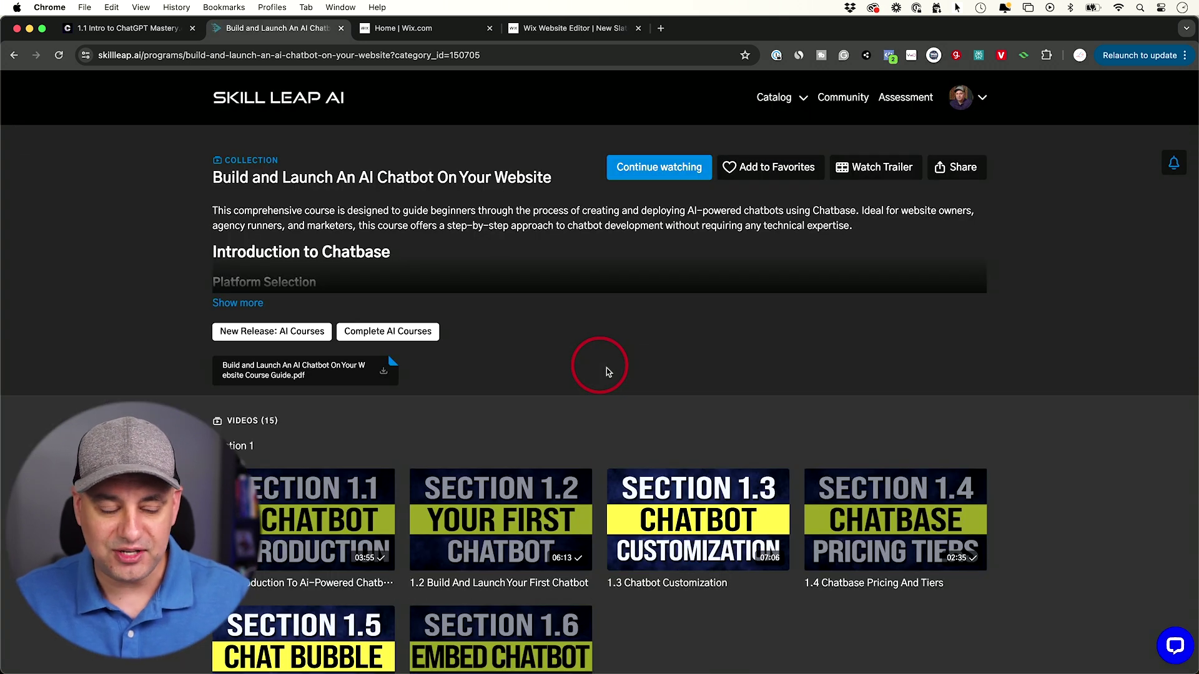
- Expand the chatbot course's full list of 15 videos, scroll through it, and return to the top
scroll(602, 399, down, 5)
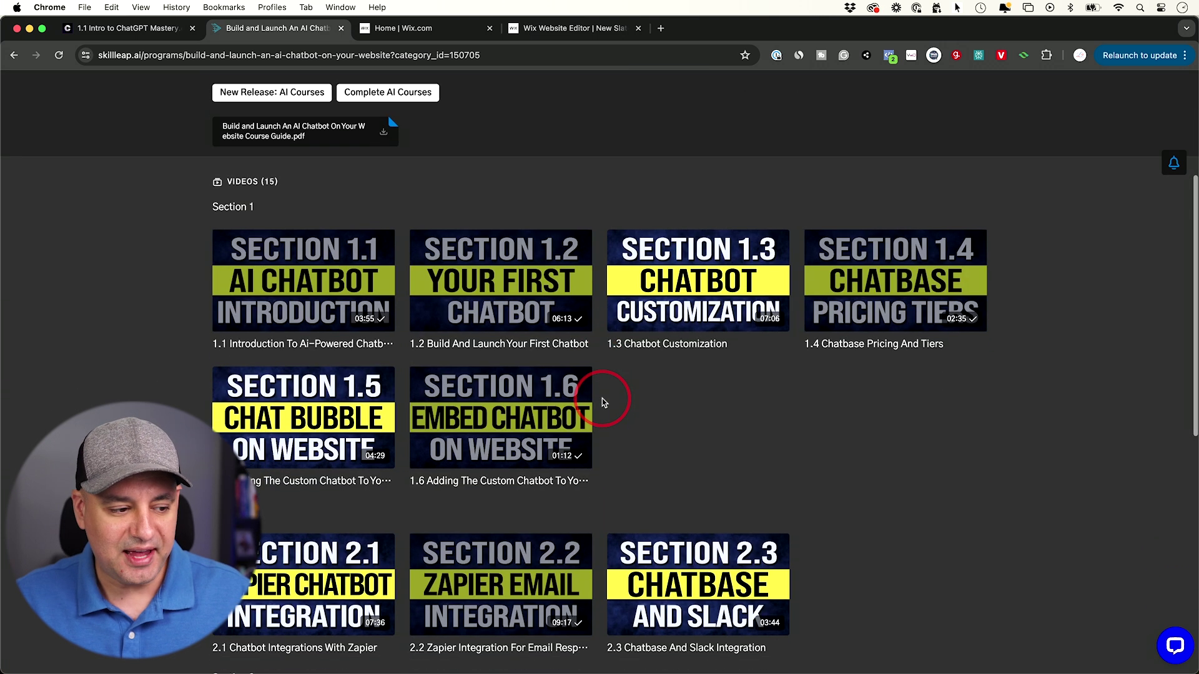
scroll(624, 393, down, 3)
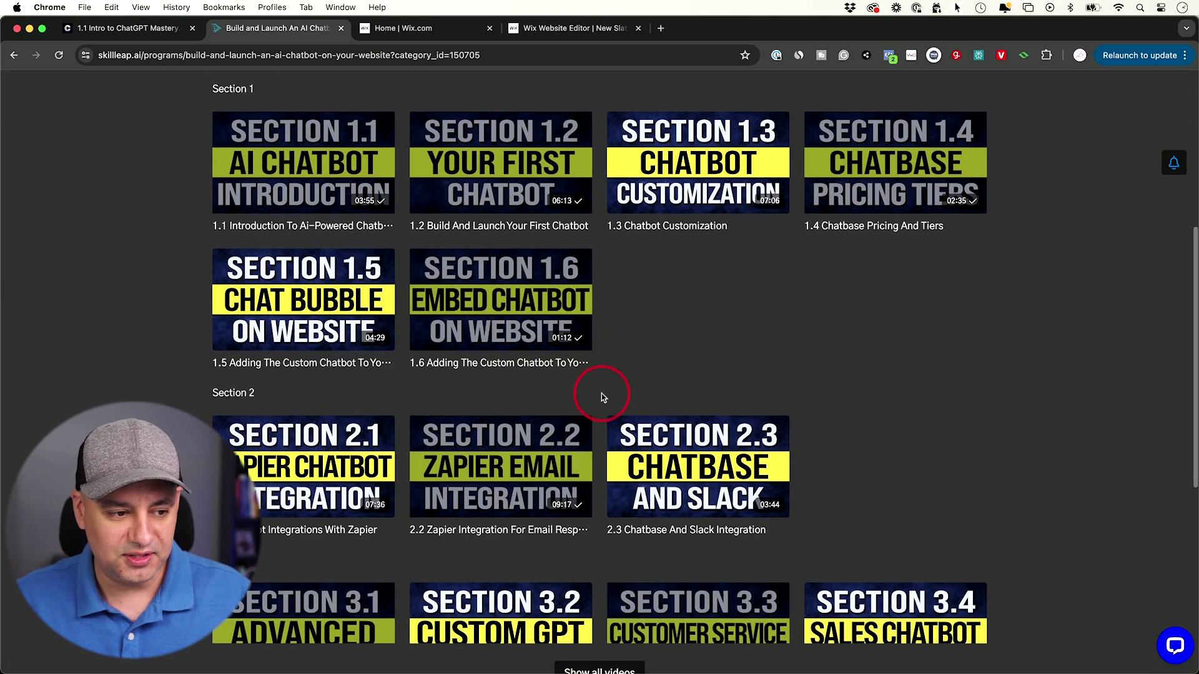
scroll(601, 394, down, 1)
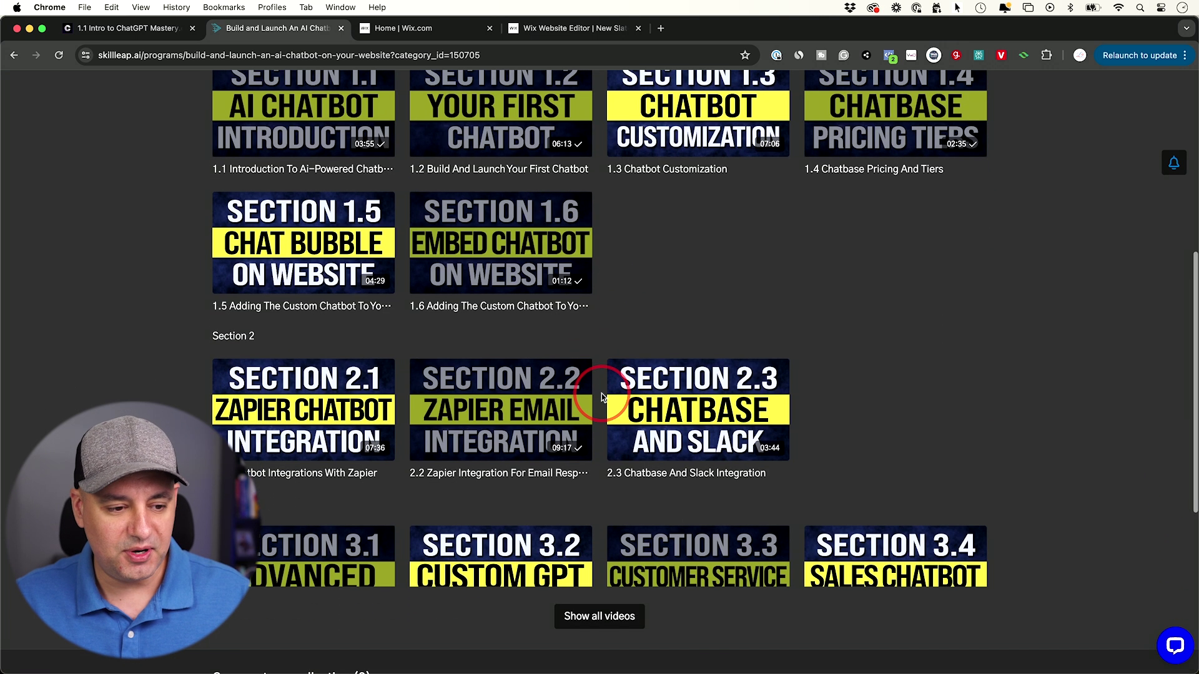
click(616, 618)
scroll(590, 493, down, 3)
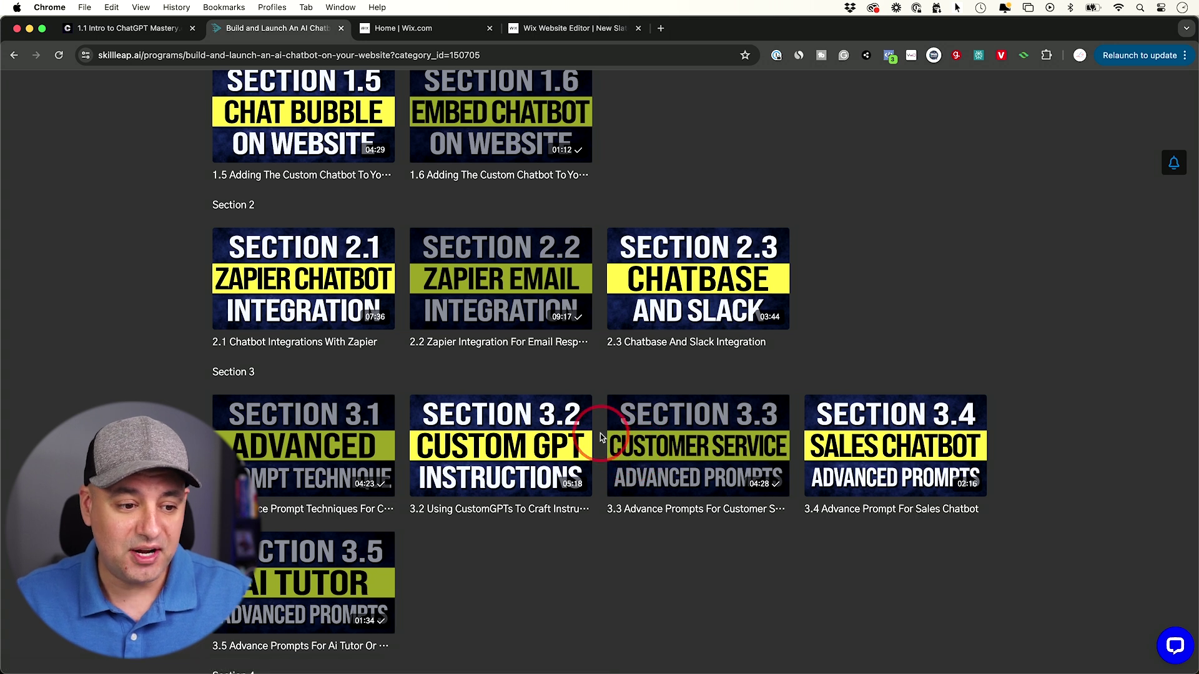
scroll(600, 434, down, 1)
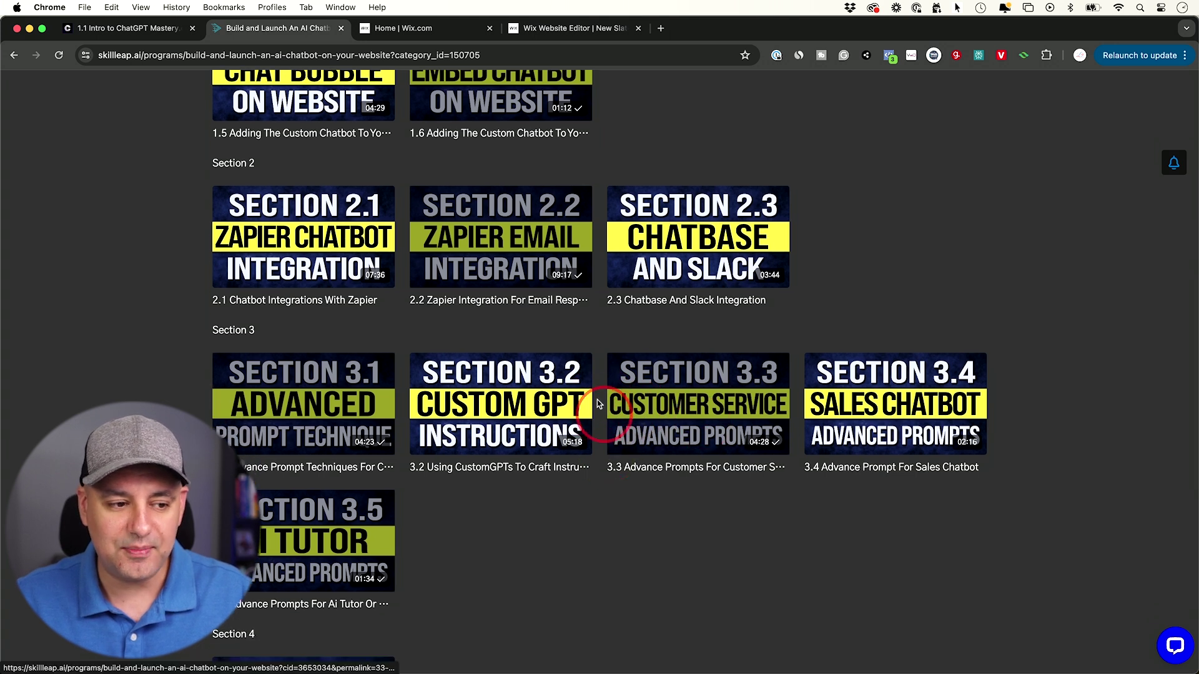
scroll(586, 500, down, 4)
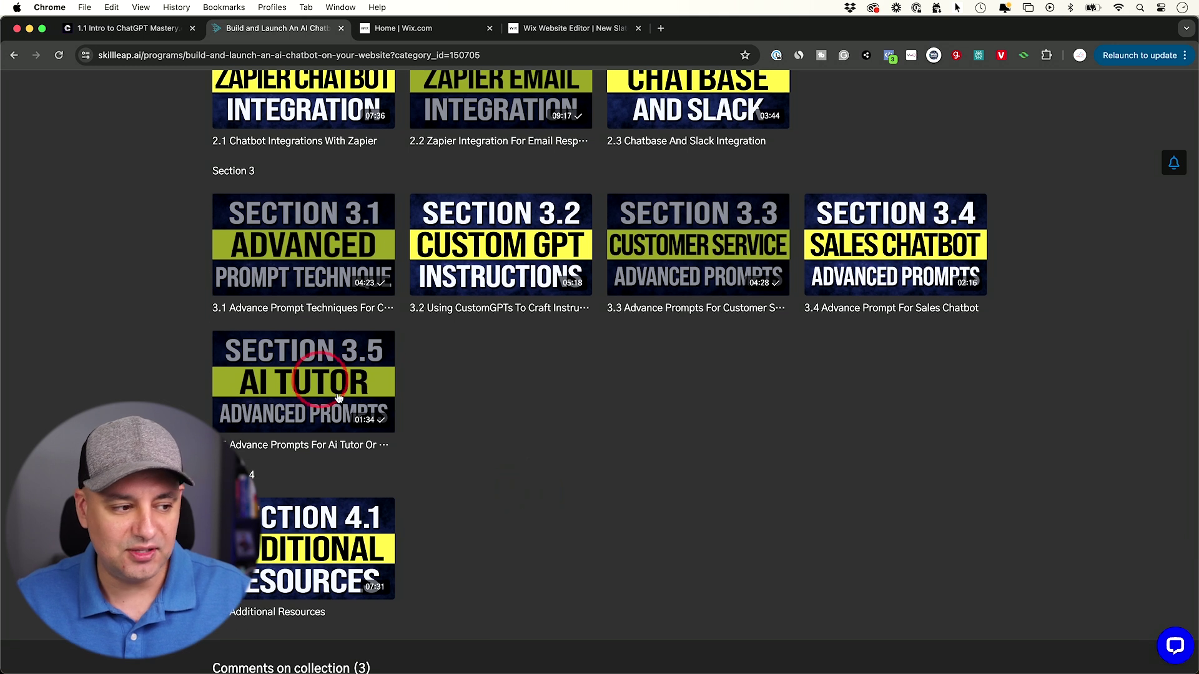
scroll(452, 417, up, 3)
scroll(587, 431, up, 7)
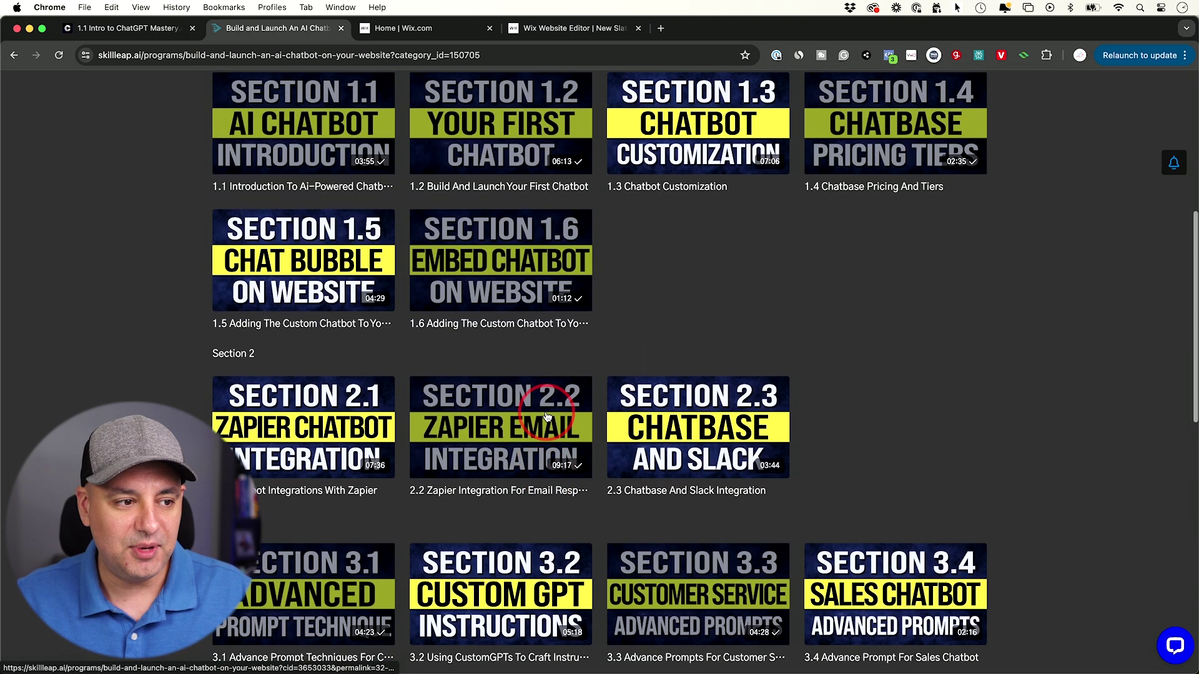
scroll(592, 439, up, 6)
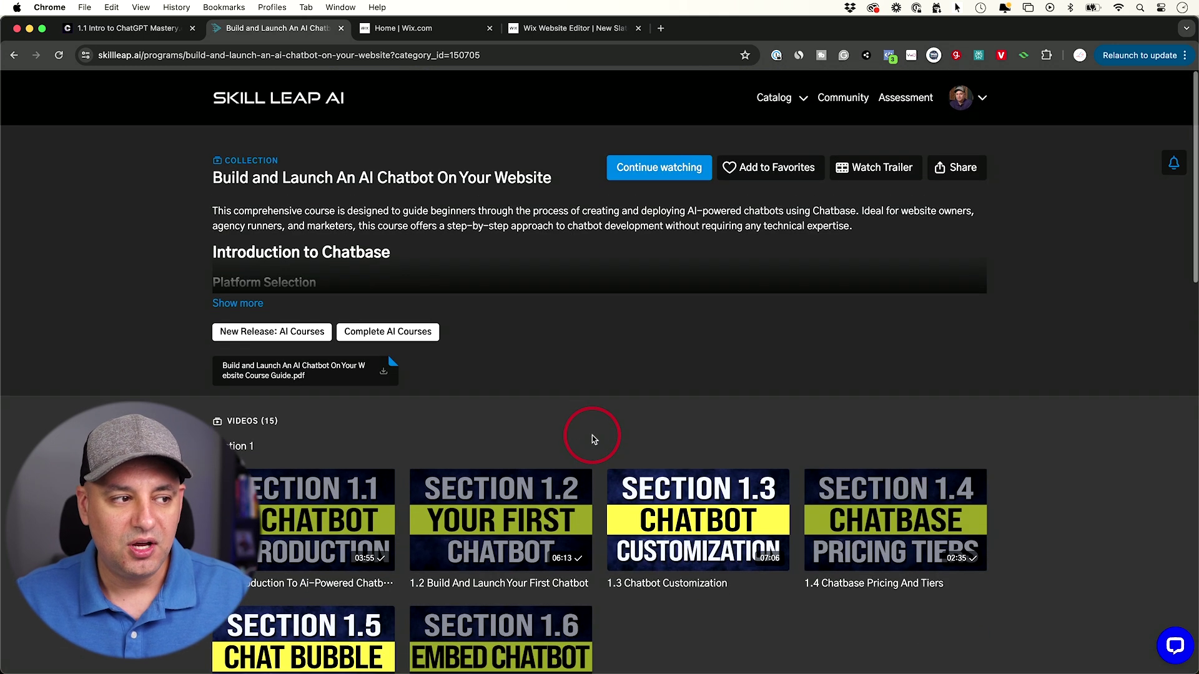